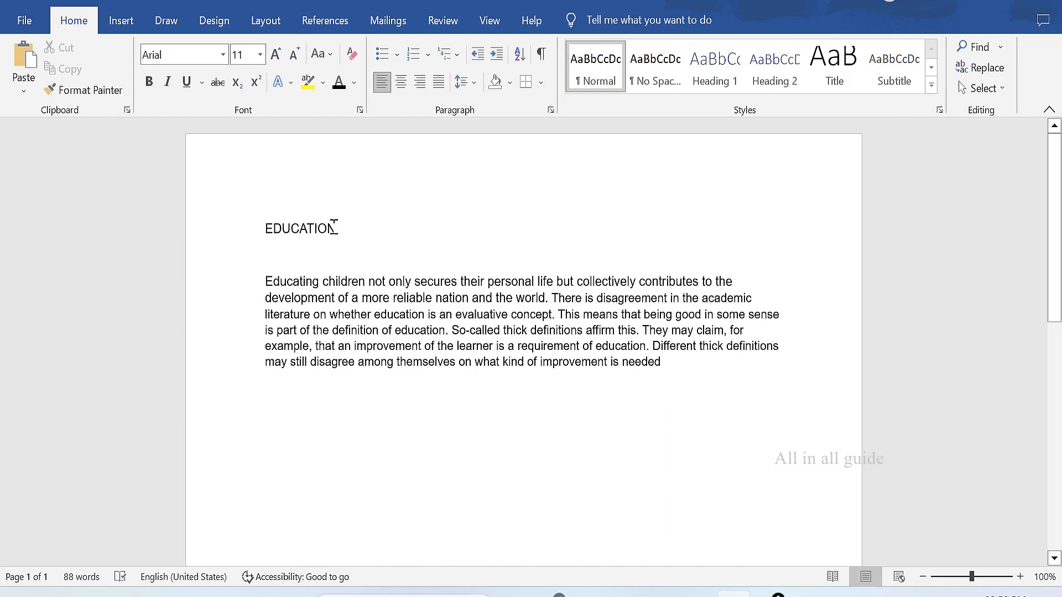
Set the EDUCATION heading to the Britannic Bold font at size 20
left_click_drag(332, 227, 257, 230)
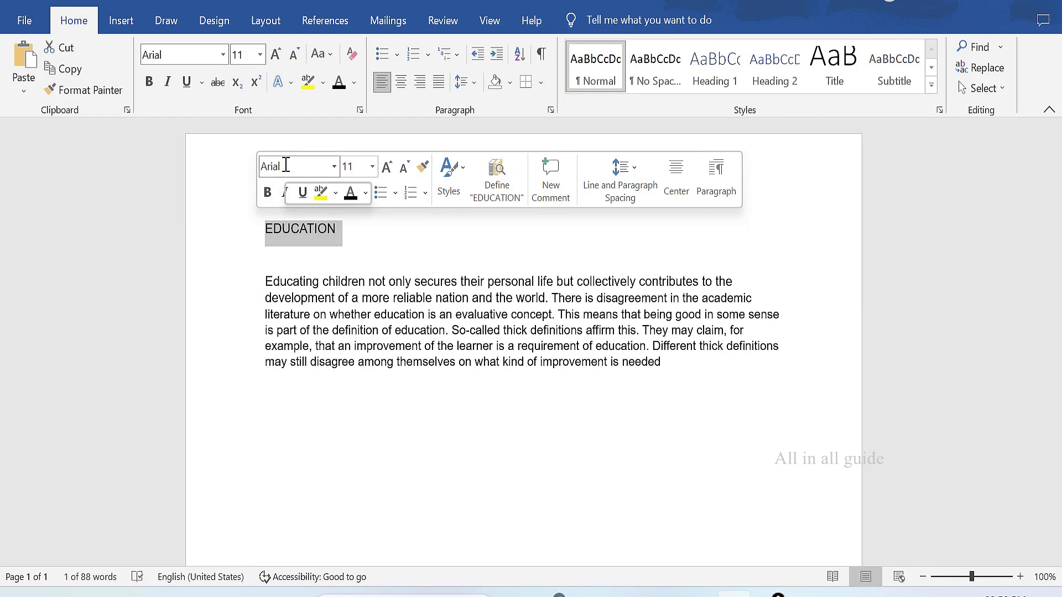
left_click(334, 166)
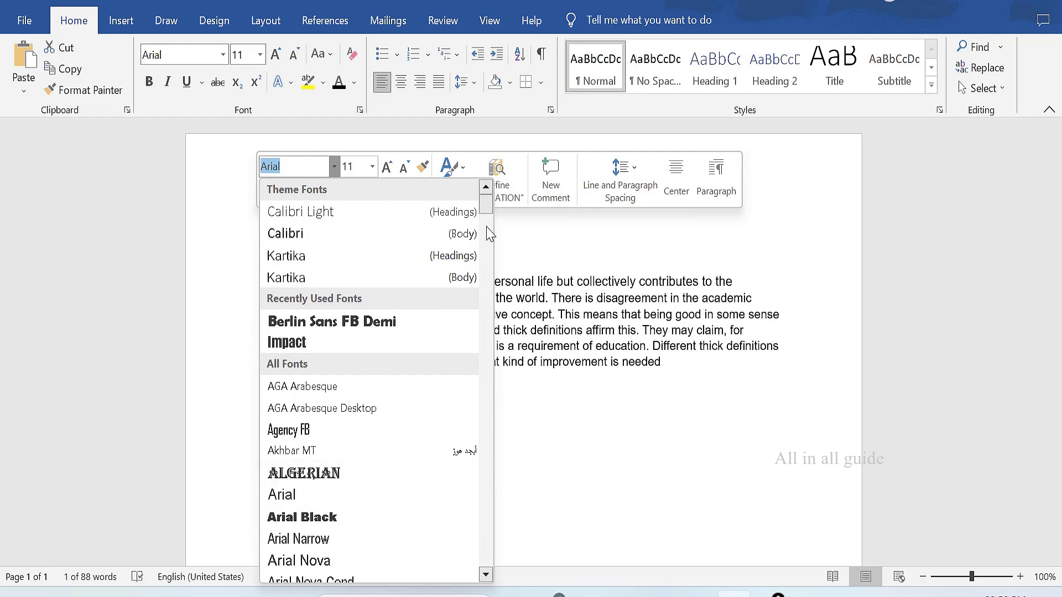
left_click_drag(486, 204, 484, 255)
left_click(348, 232)
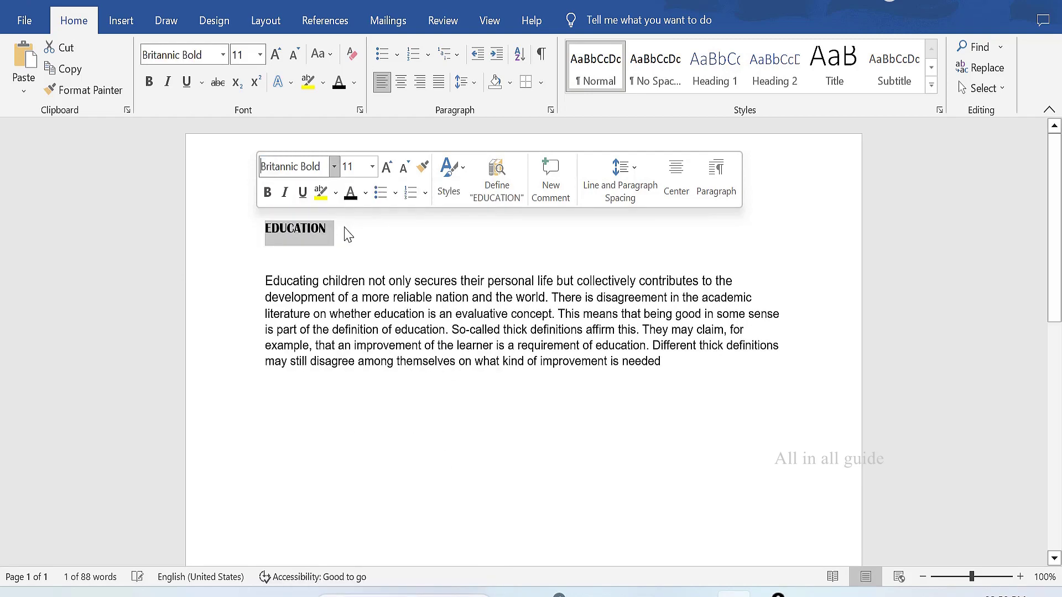
left_click(373, 168)
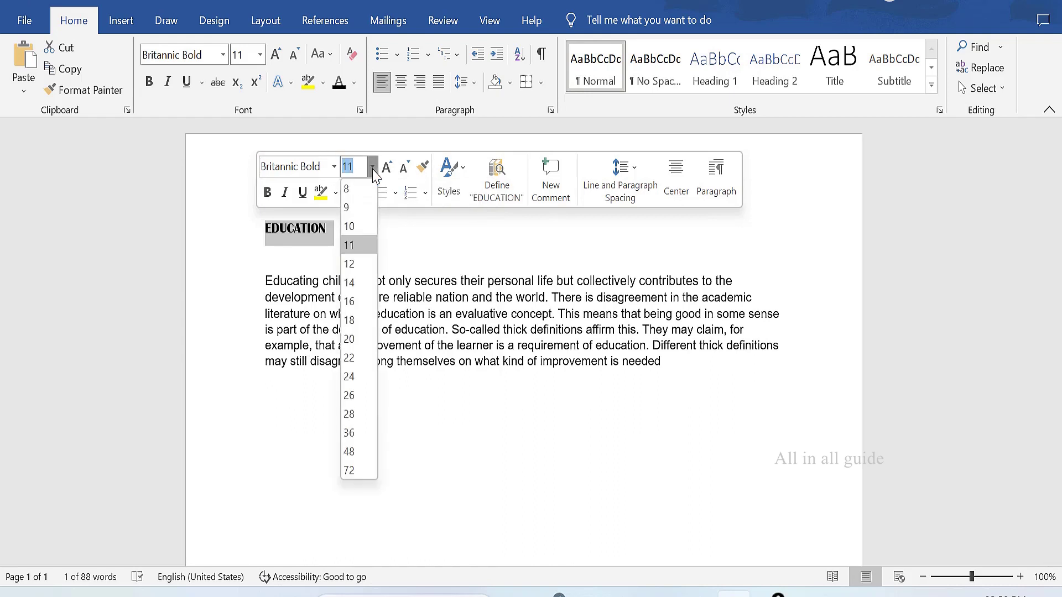
left_click(352, 339)
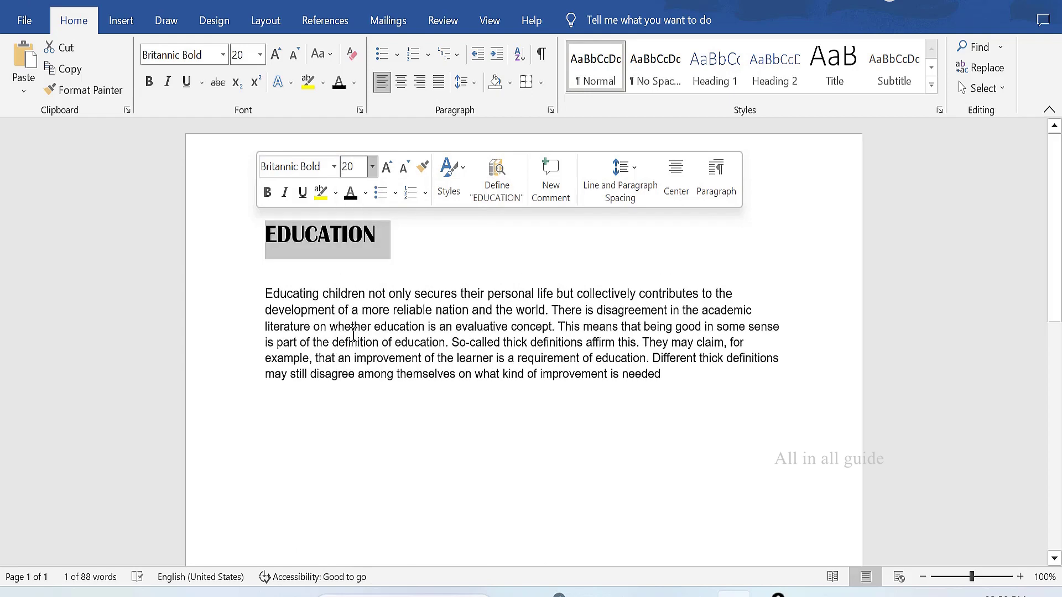
Underline the EDUCATION heading and remove the underline again
left_click(303, 194)
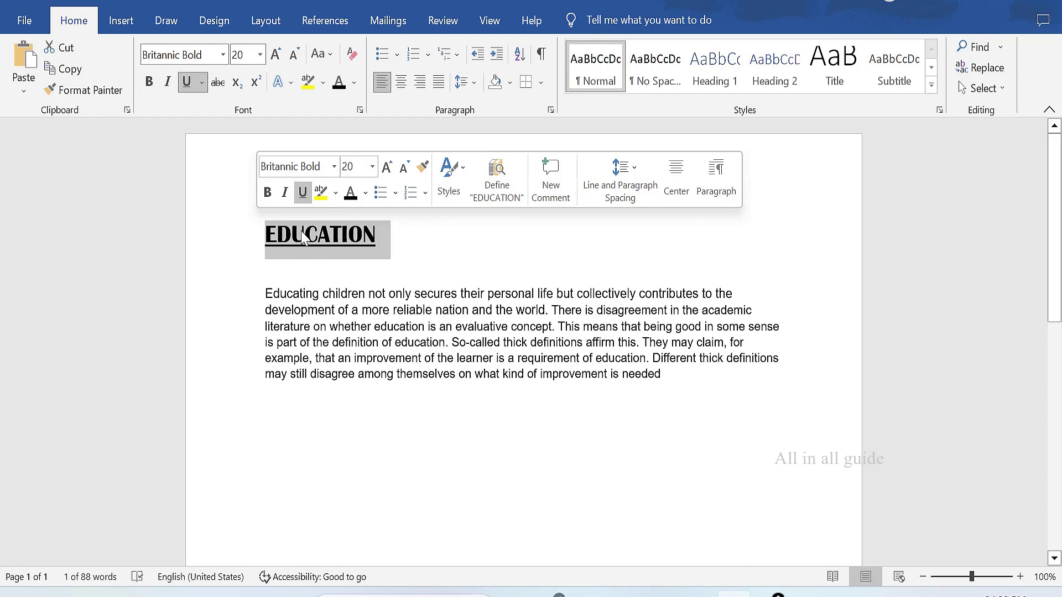
left_click(403, 243)
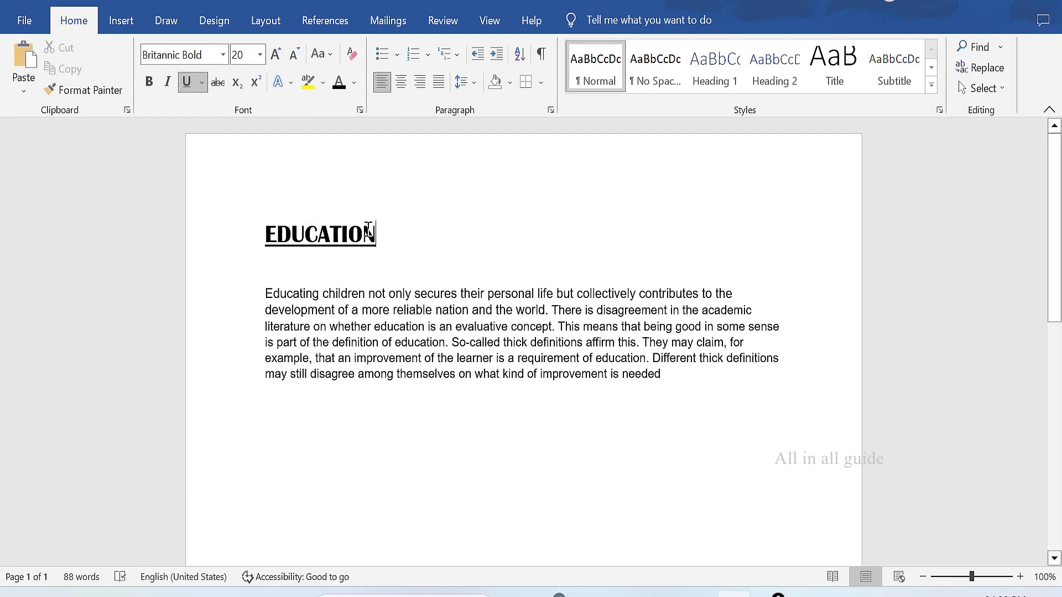
left_click_drag(375, 231, 264, 232)
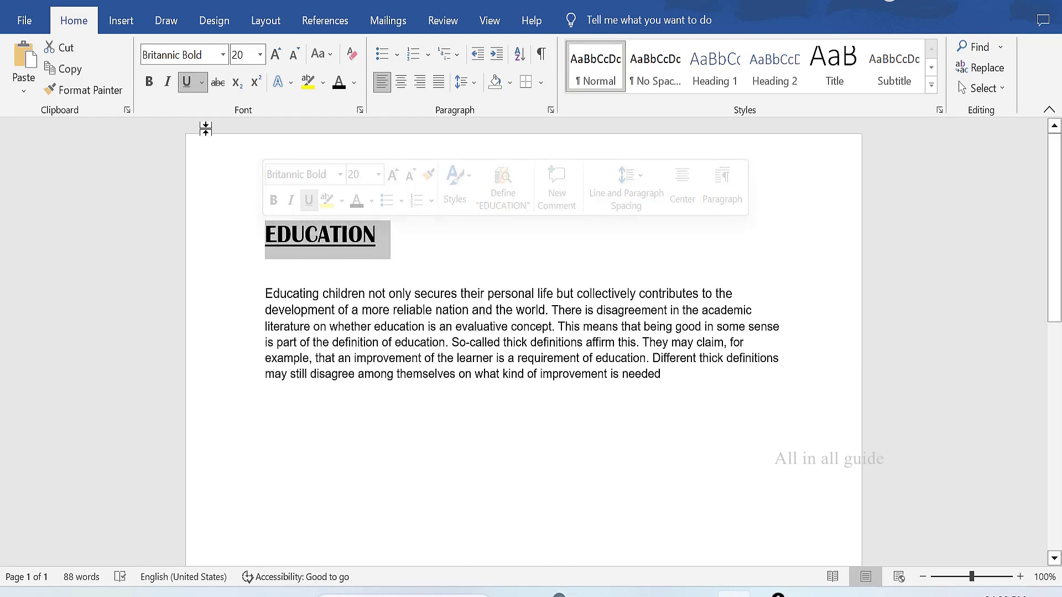
left_click(187, 84)
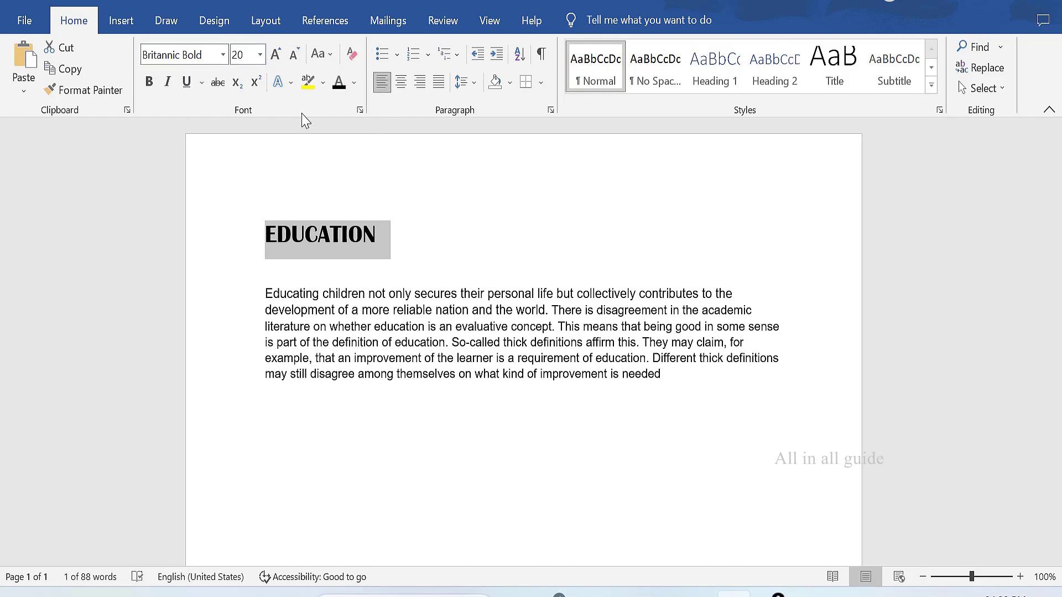
left_click(440, 231)
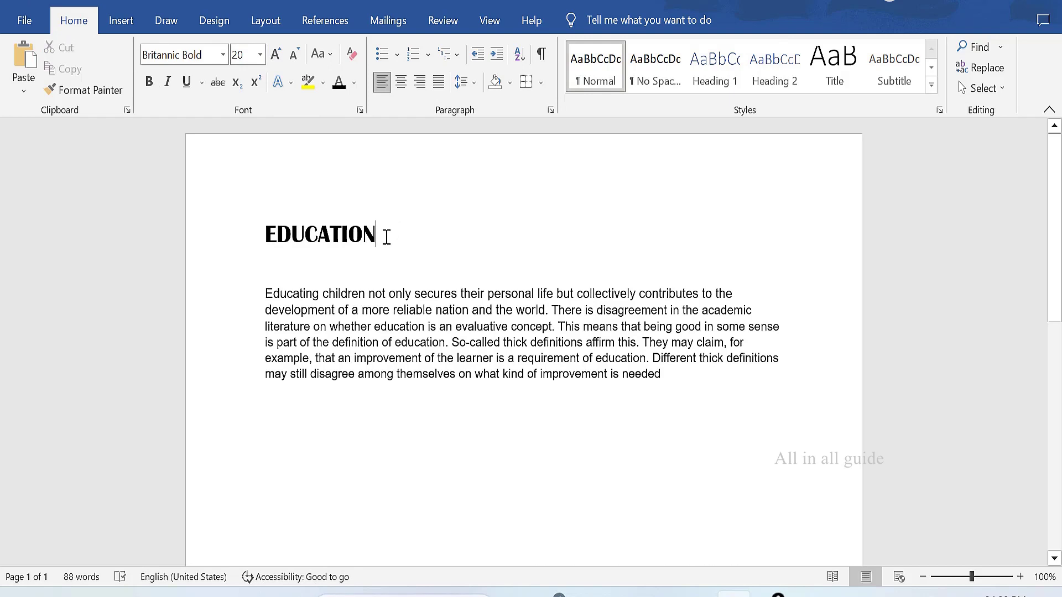
Change the EDUCATION heading's font to Arial Narrow and make it bold and underlined
left_click_drag(386, 236, 265, 234)
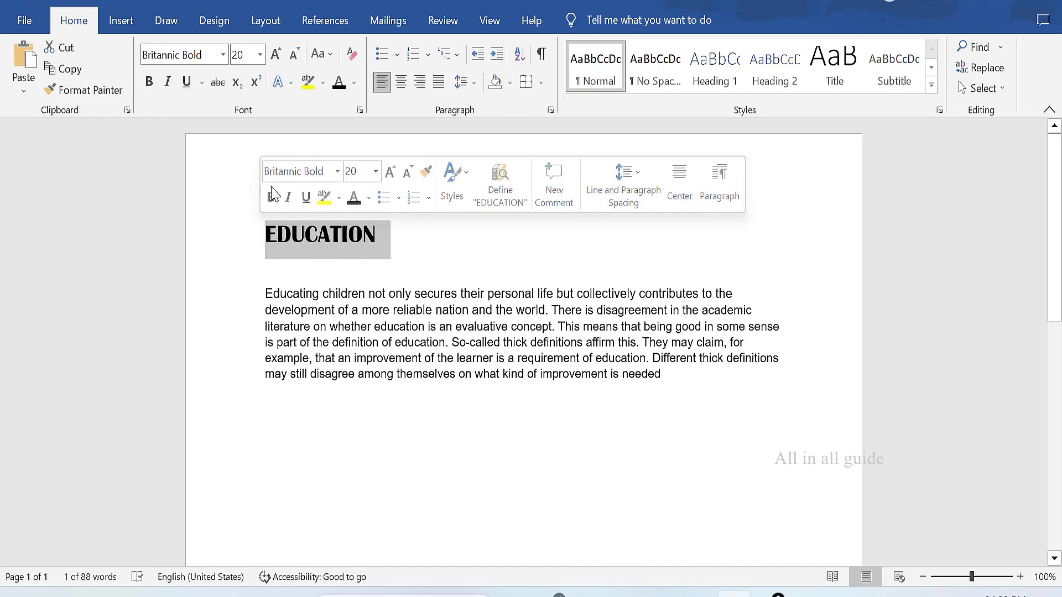
left_click(223, 55)
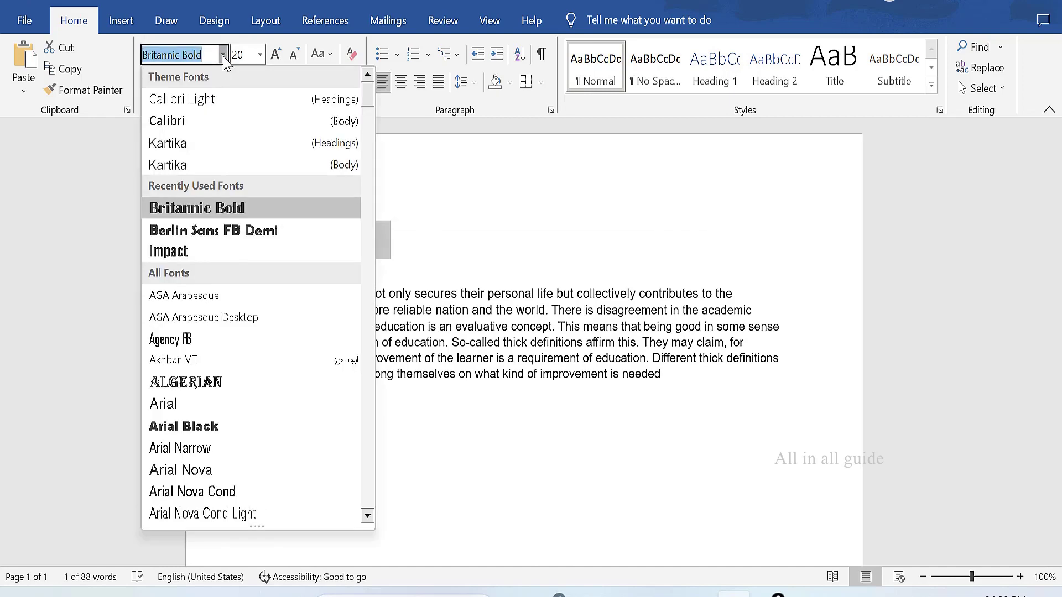
left_click(217, 448)
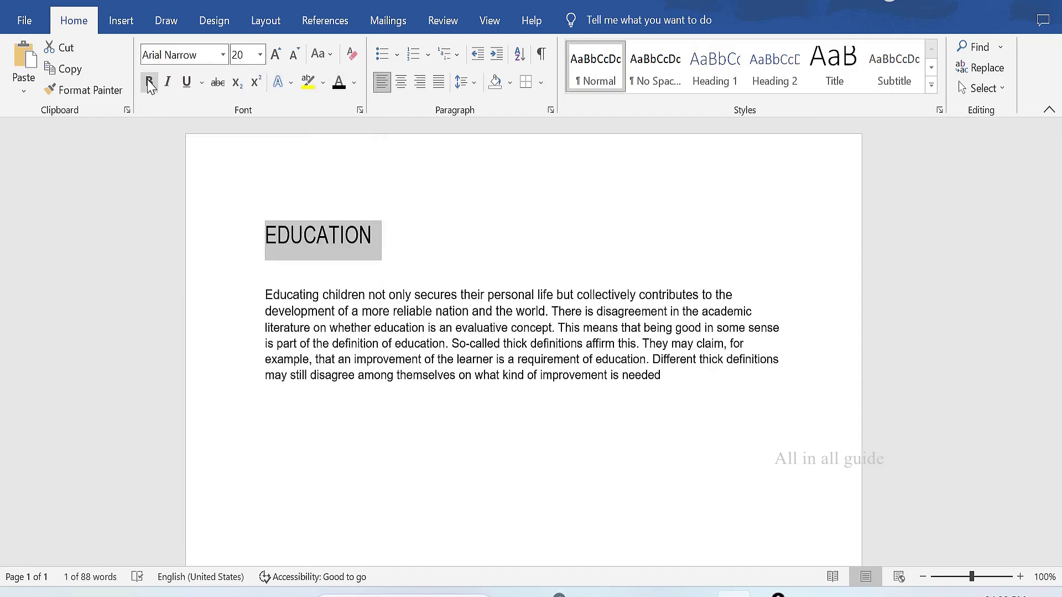
left_click(150, 83)
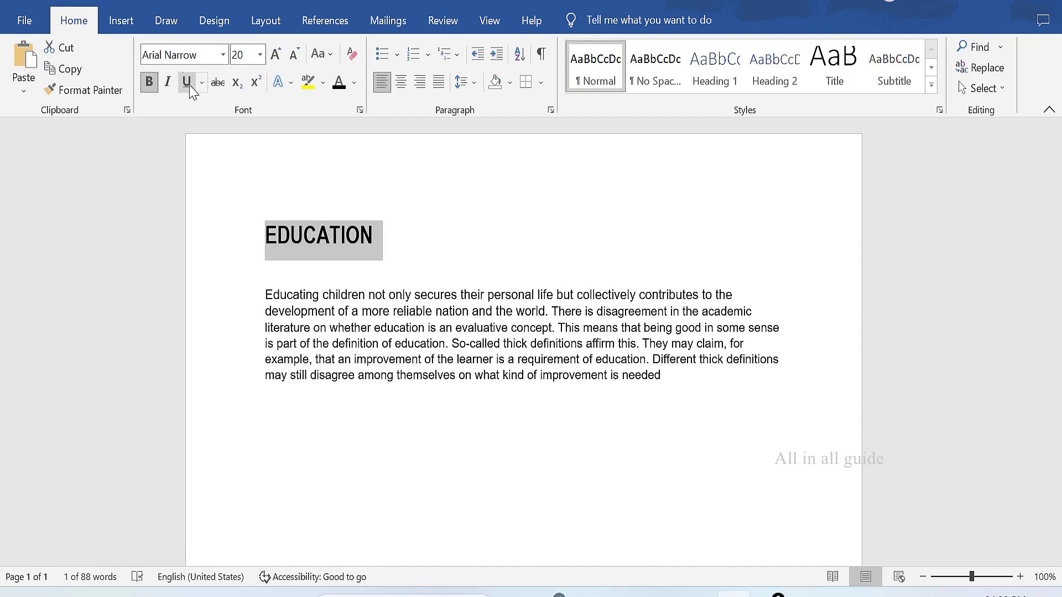
left_click(187, 83)
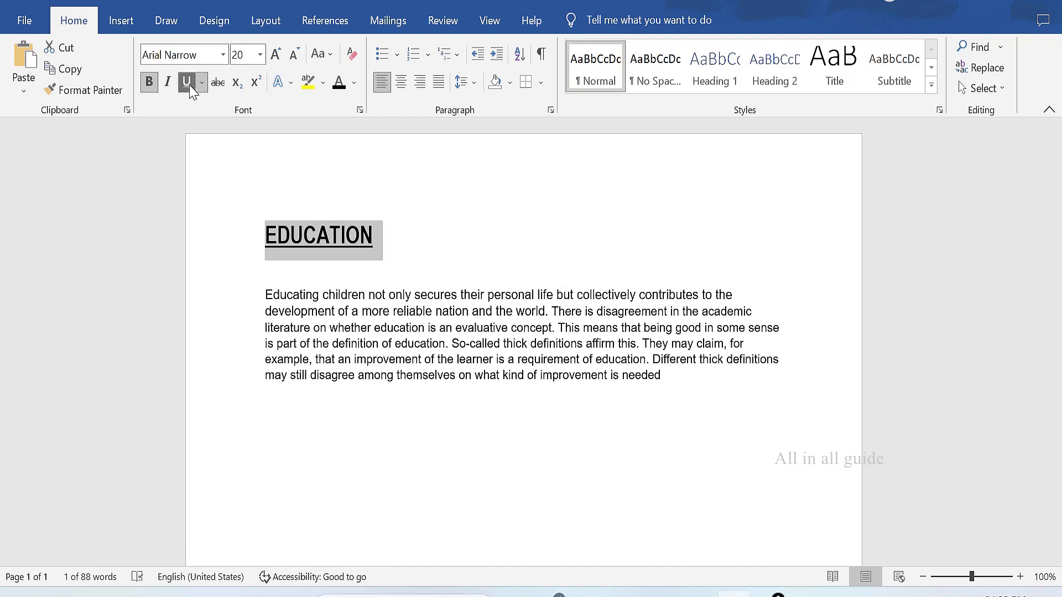
Set the EDUCATION heading's font size to 18 and center it on the page
left_click(260, 54)
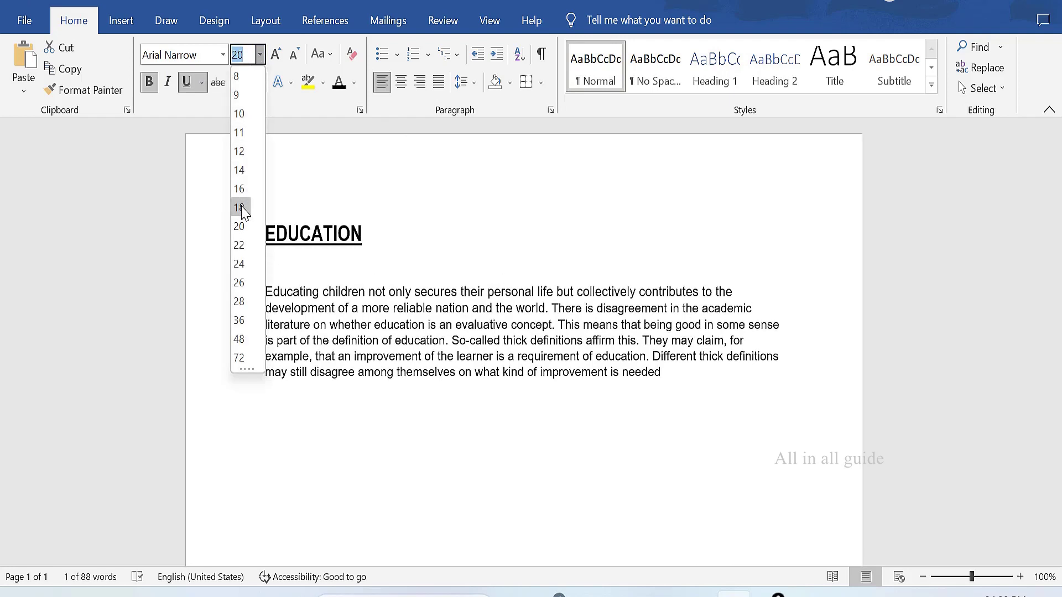
left_click(243, 207)
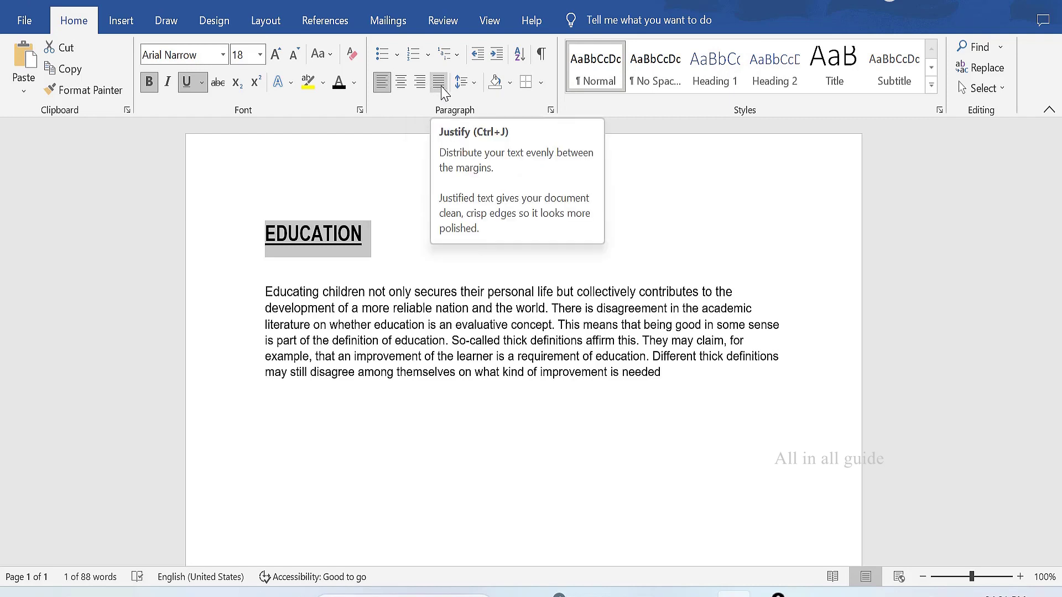
left_click(403, 84)
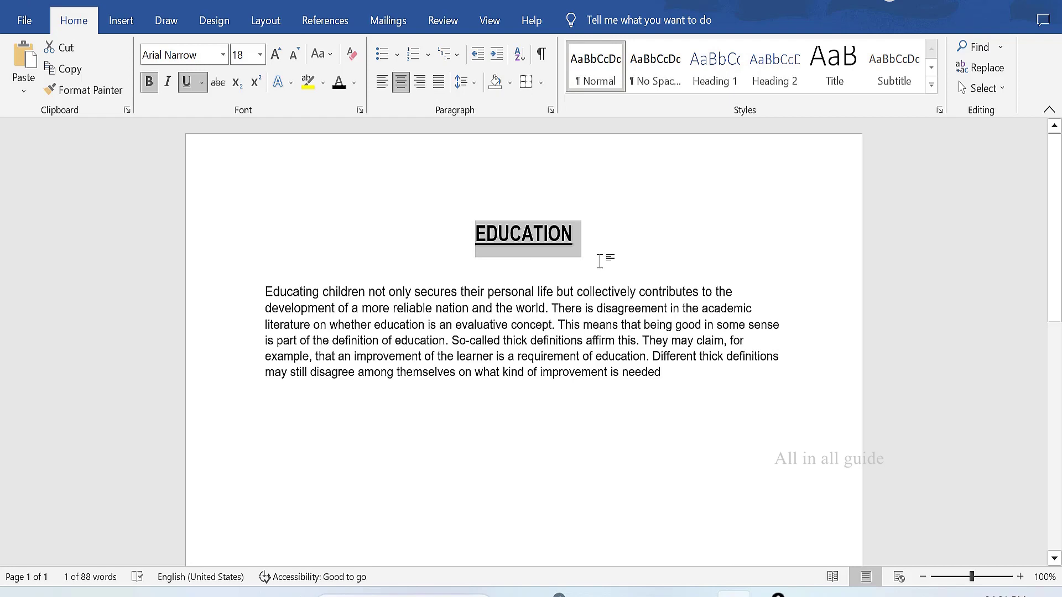
left_click(599, 263)
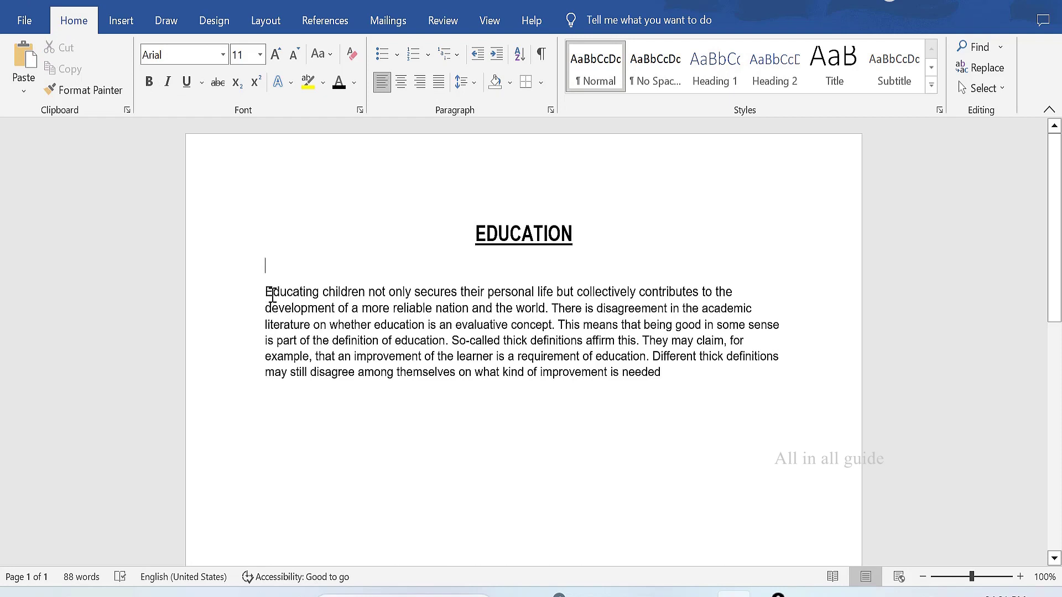
Set the font size of the whole body paragraph below the heading to 14
left_click_drag(265, 294, 686, 372)
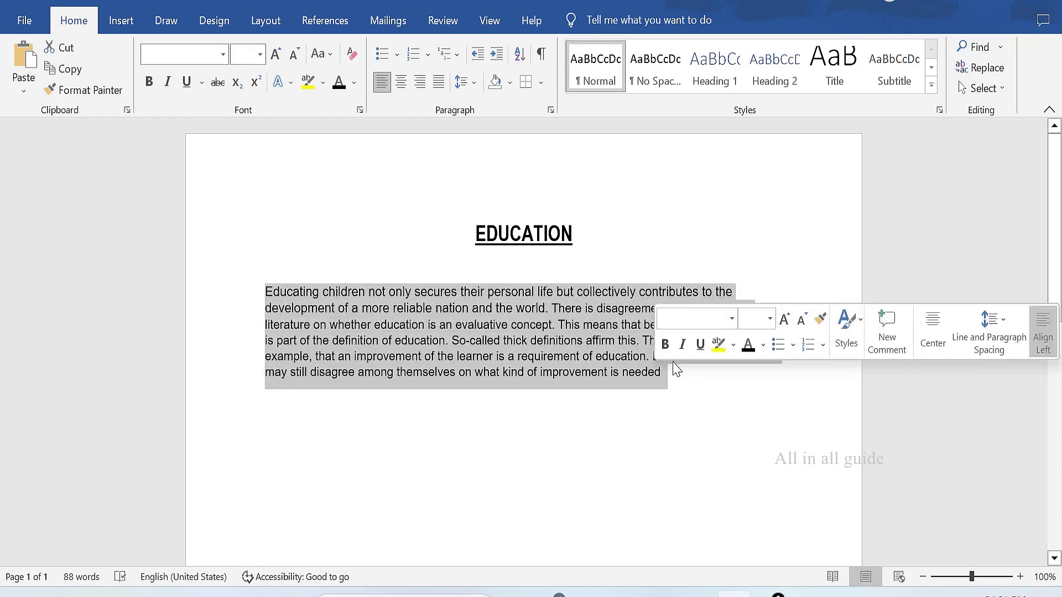
left_click(261, 55)
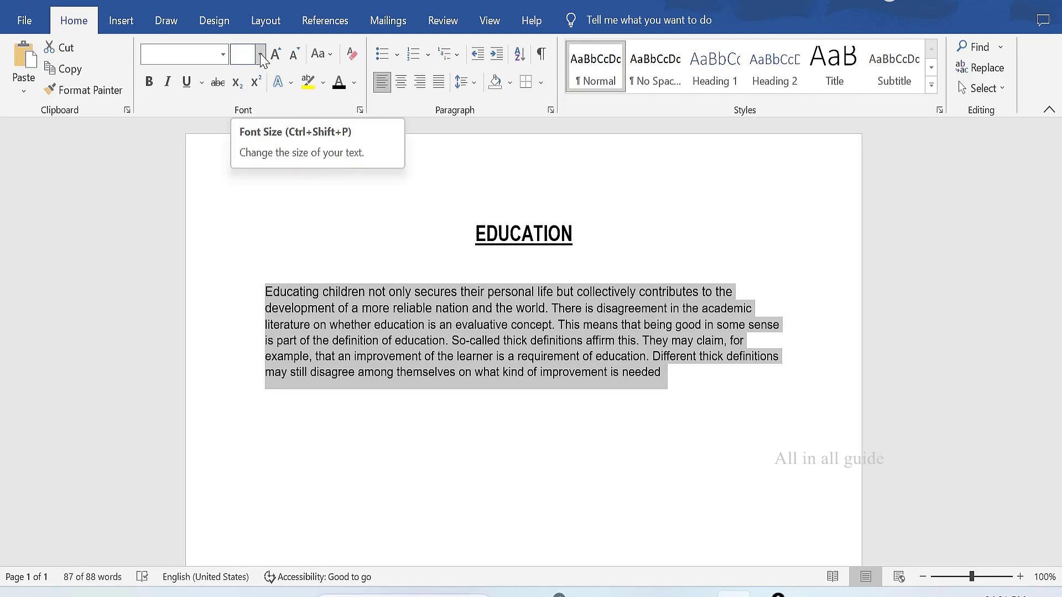
left_click(261, 55)
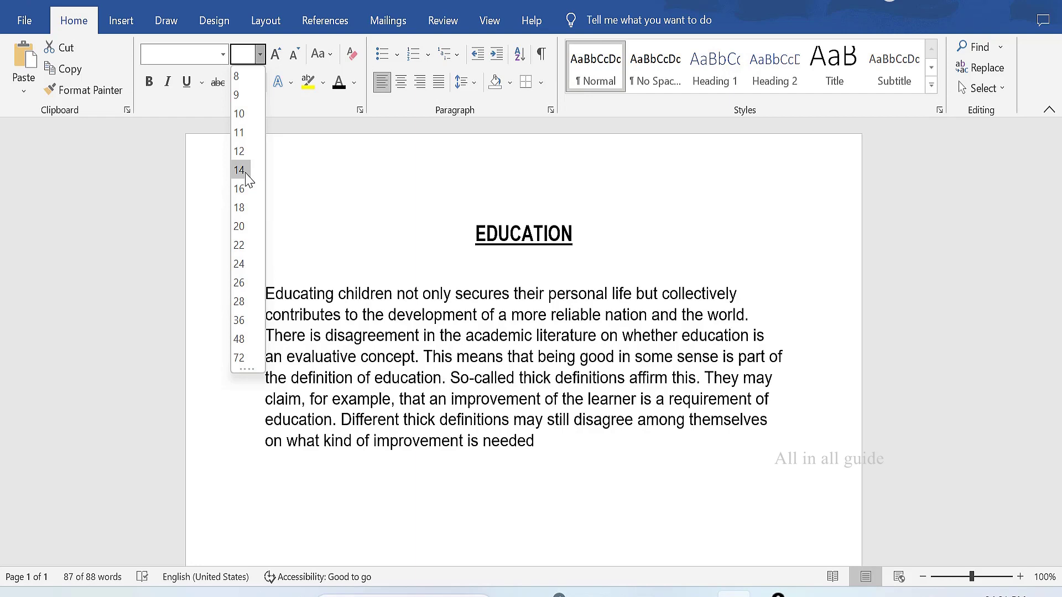
left_click(239, 170)
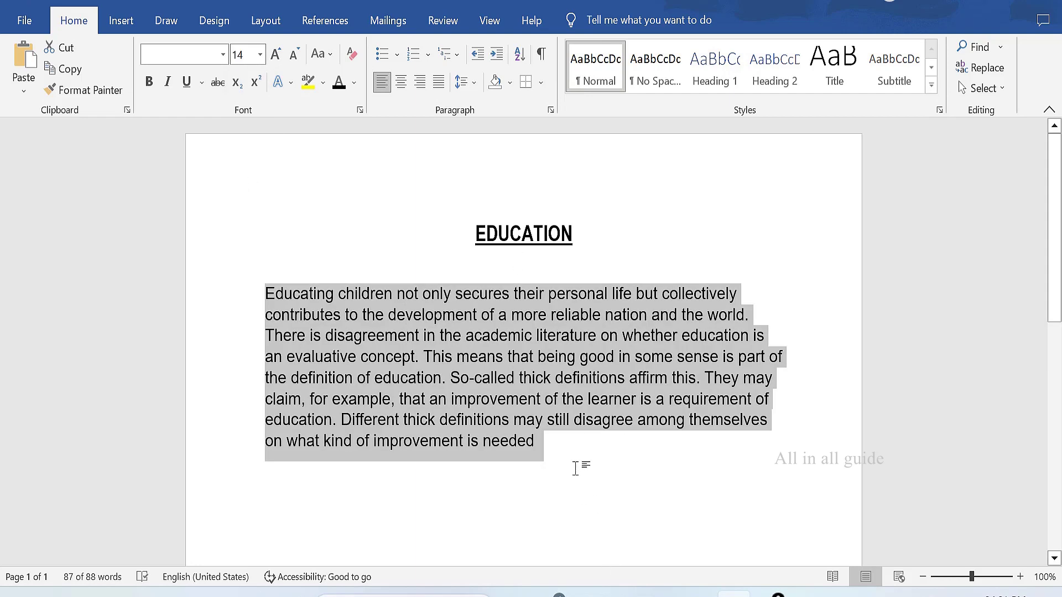
left_click(575, 459)
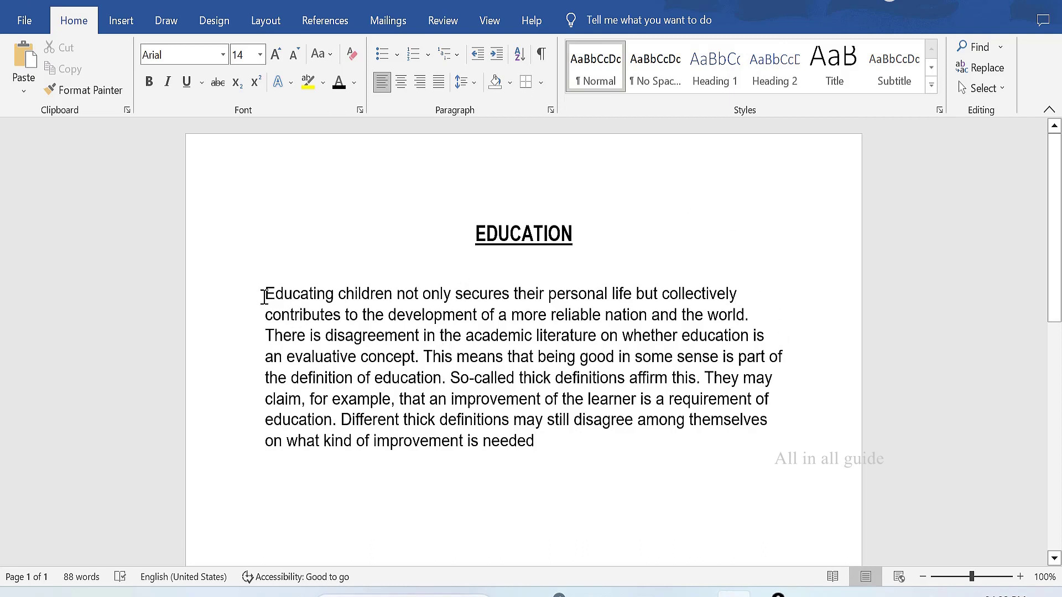
Justify the body paragraph and undo the alignment change
left_click_drag(293, 297, 756, 457)
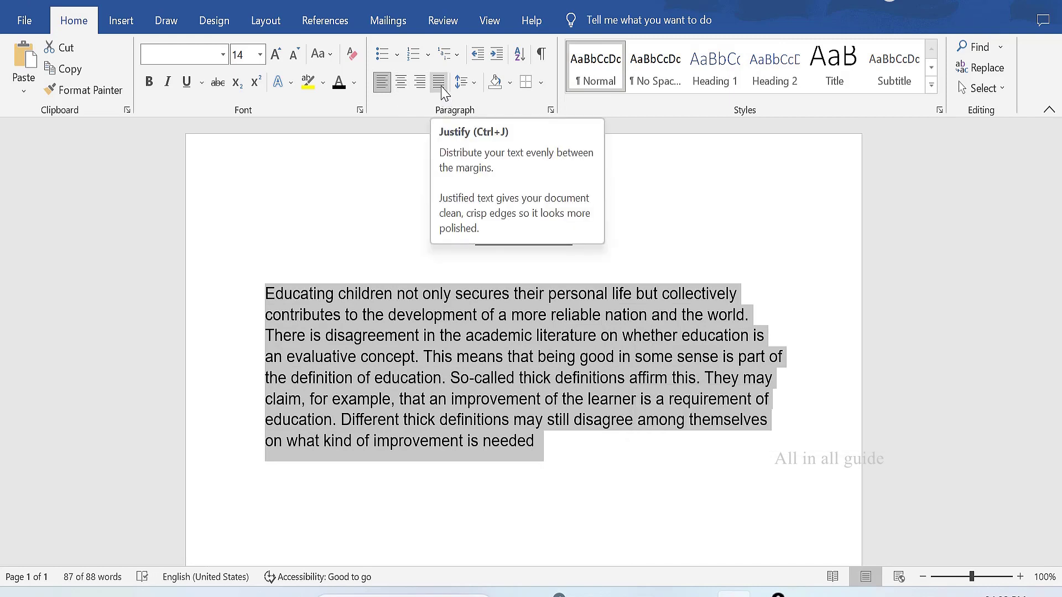
left_click(442, 87)
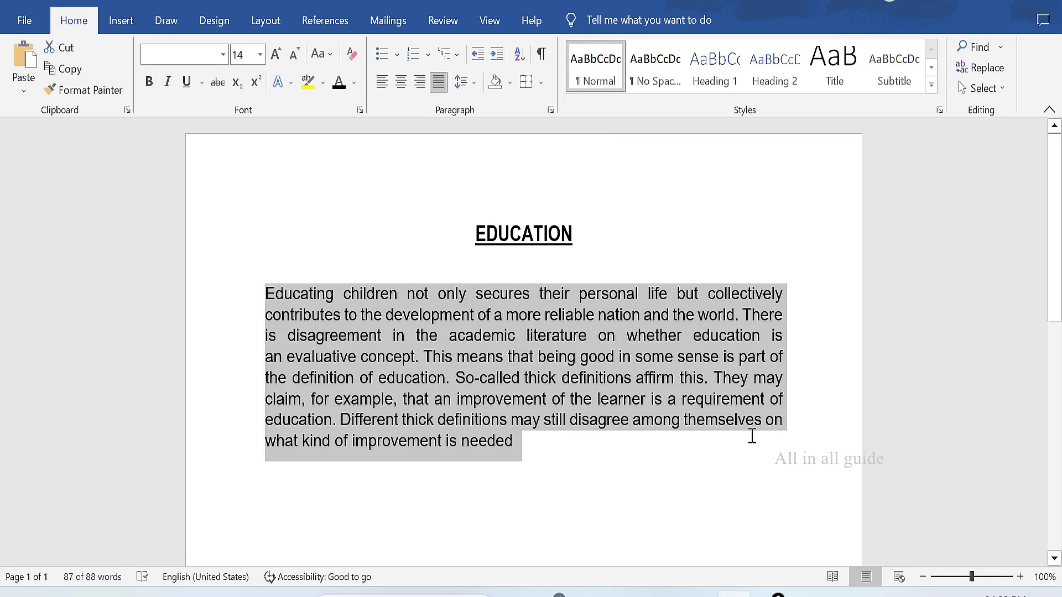
left_click(594, 442)
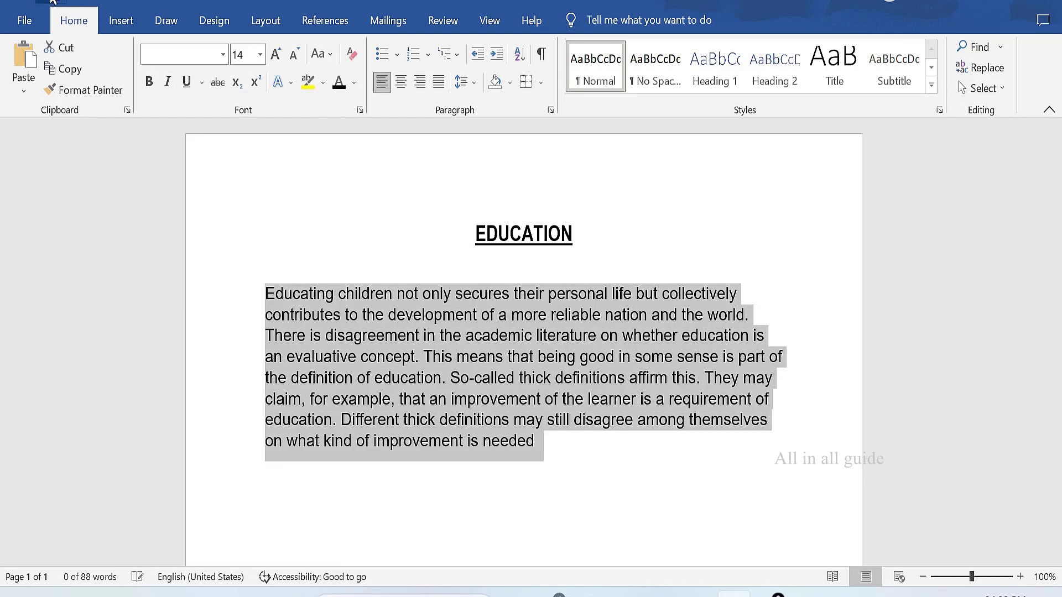
key("ctrl+z")
left_click(548, 446)
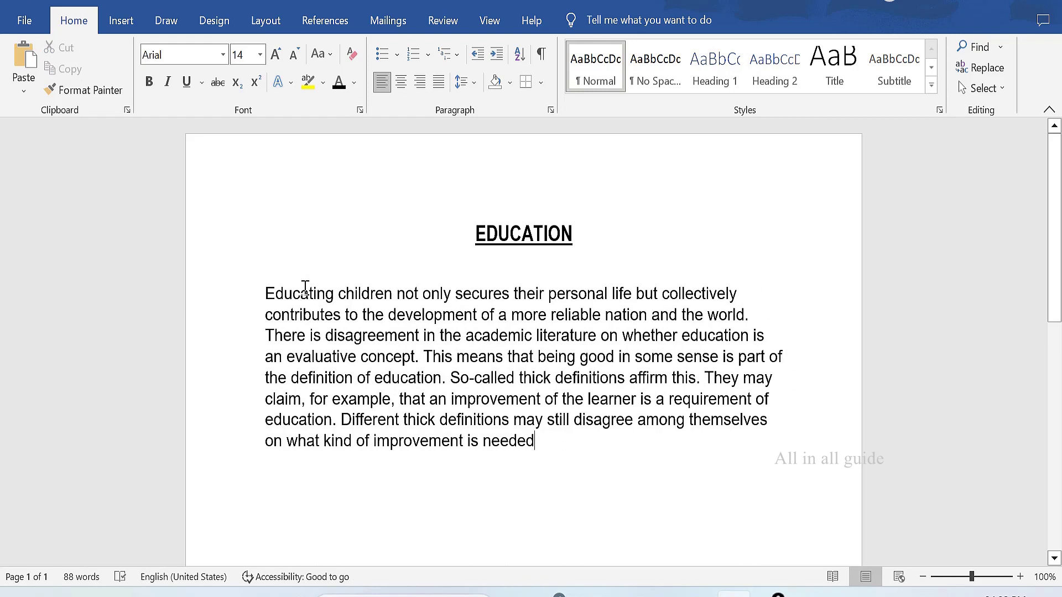
Justify the whole body paragraph so its text spreads evenly between both margins
left_click_drag(272, 293, 759, 441)
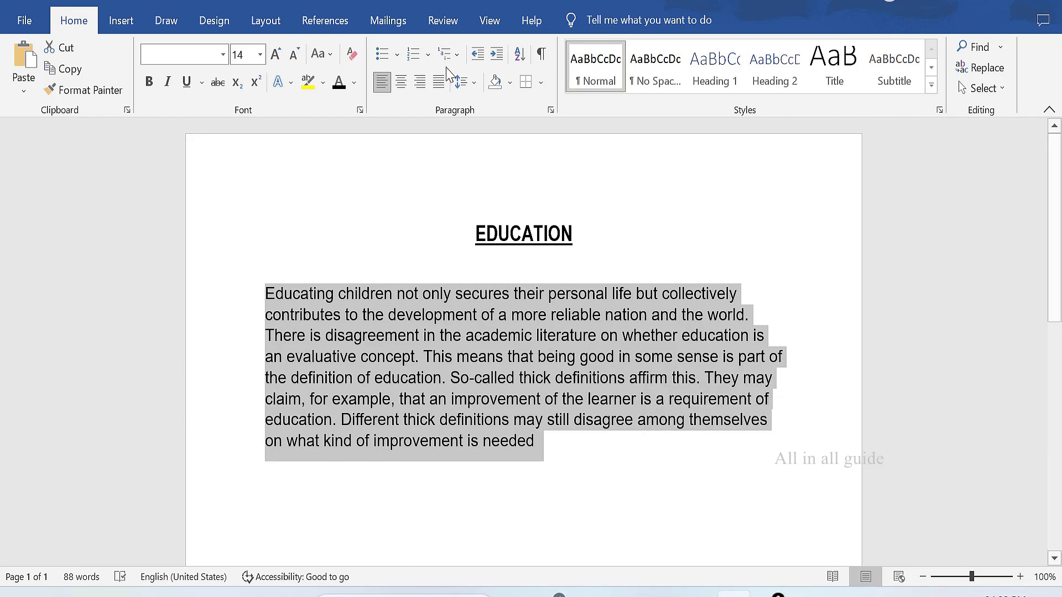
left_click(442, 88)
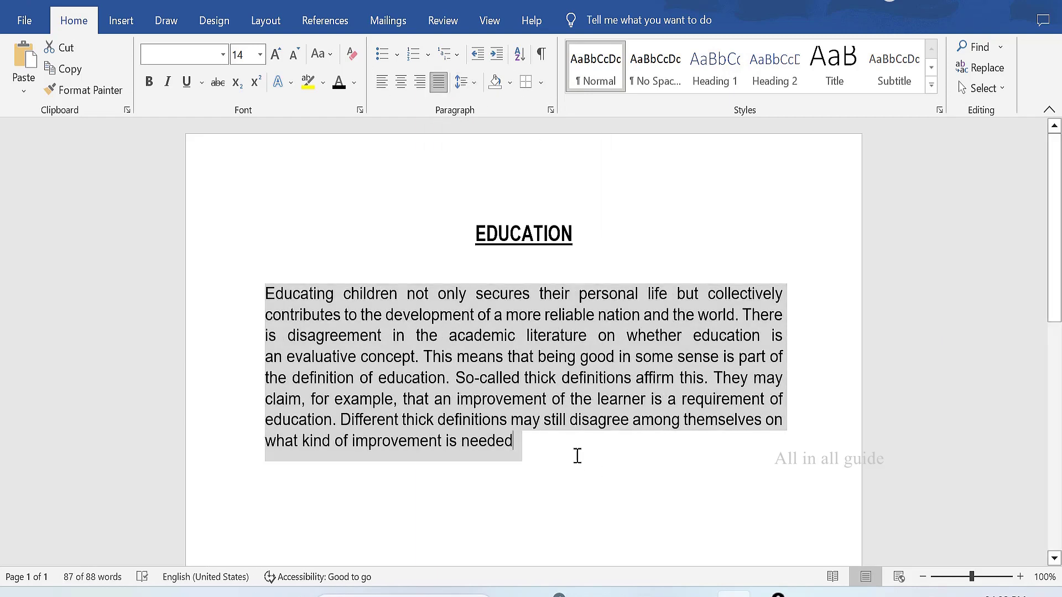
left_click(577, 456)
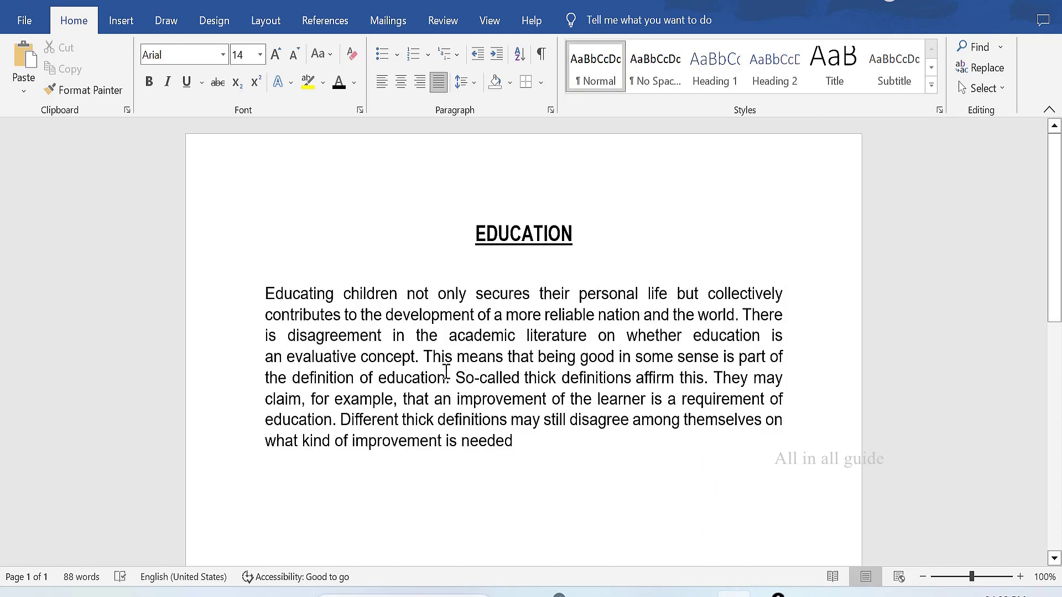
Color the word "education" before "So-called thick definitions" in a light gold theme color
left_click_drag(446, 378, 384, 383)
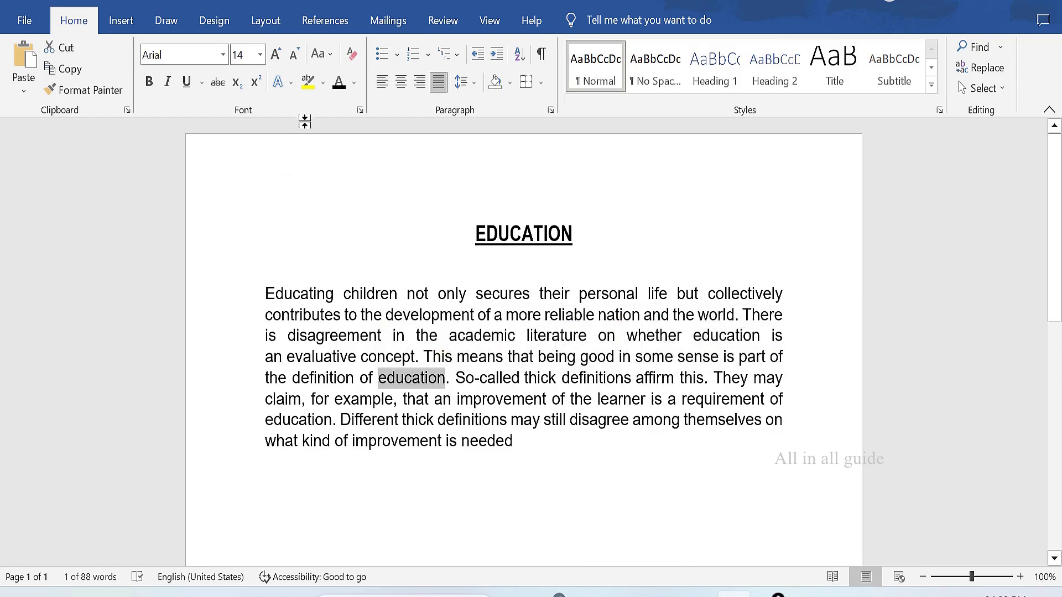
left_click(354, 83)
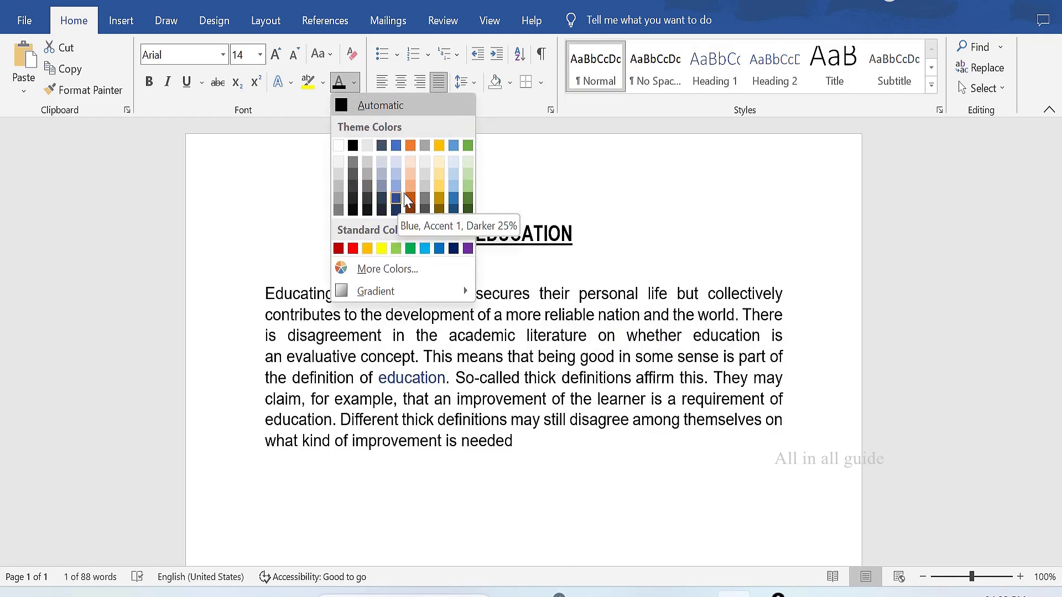
left_click(440, 178)
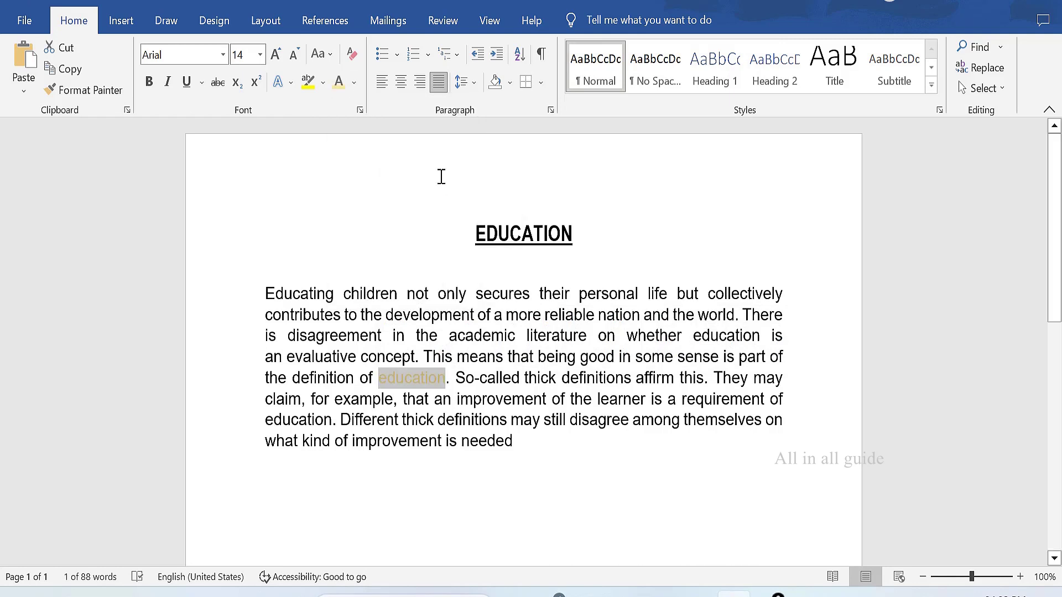
left_click(530, 450)
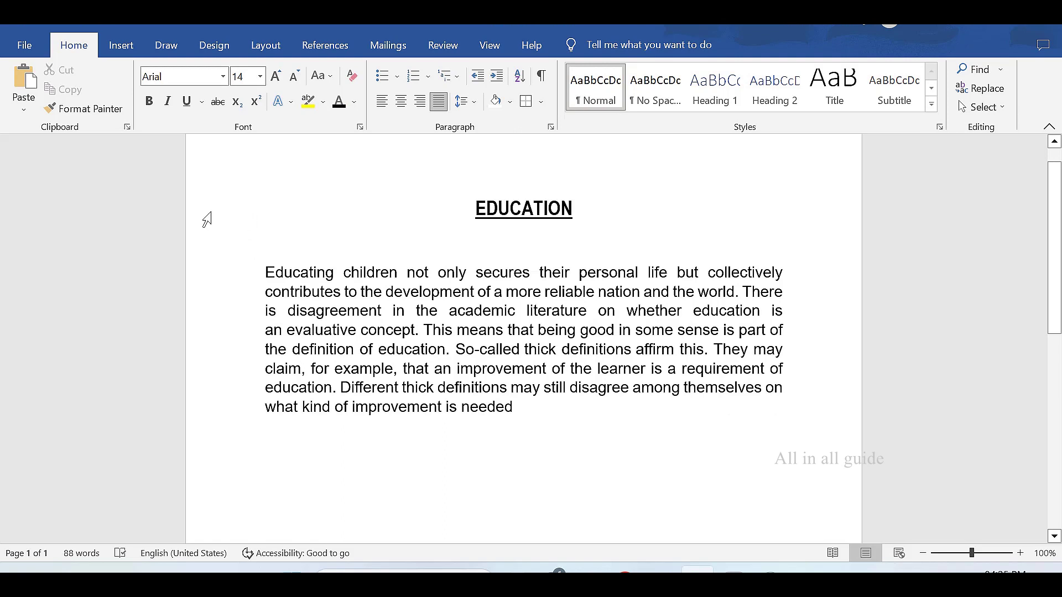
Add outside borders around the body paragraph below the heading
left_click_drag(265, 271, 623, 422)
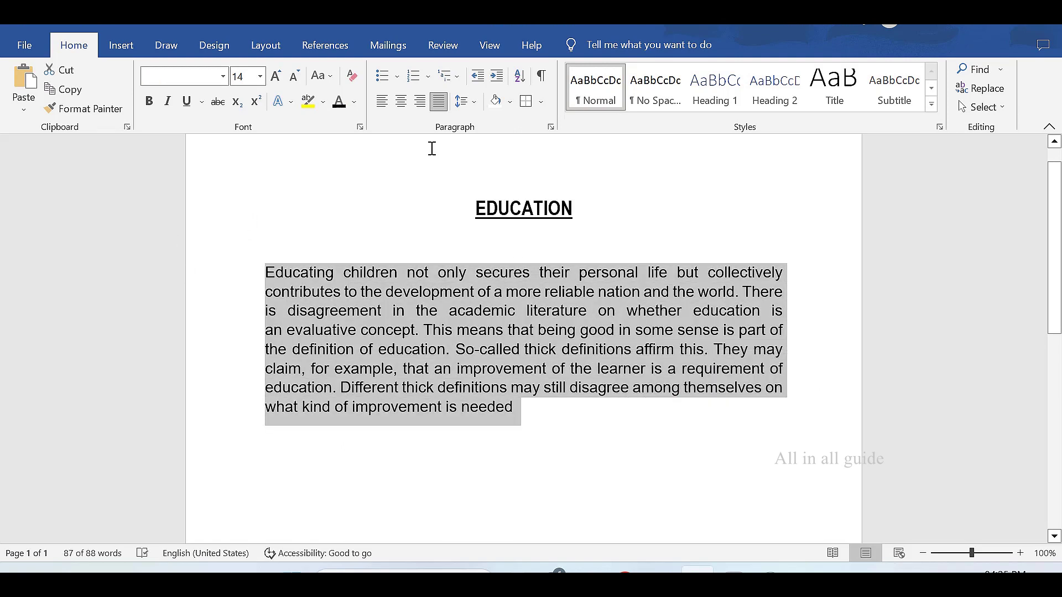
left_click(541, 106)
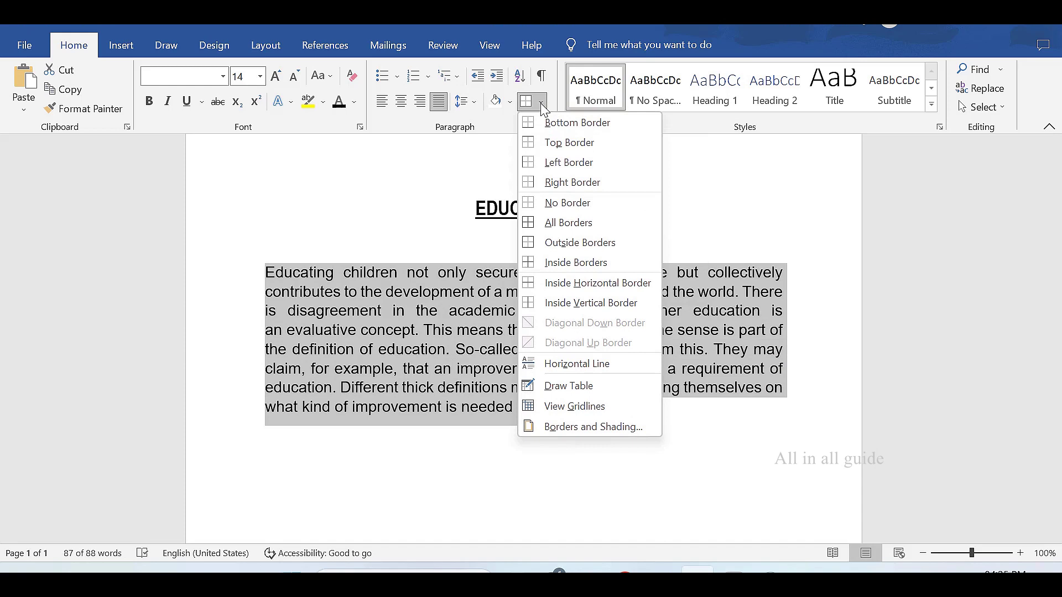
left_click(582, 243)
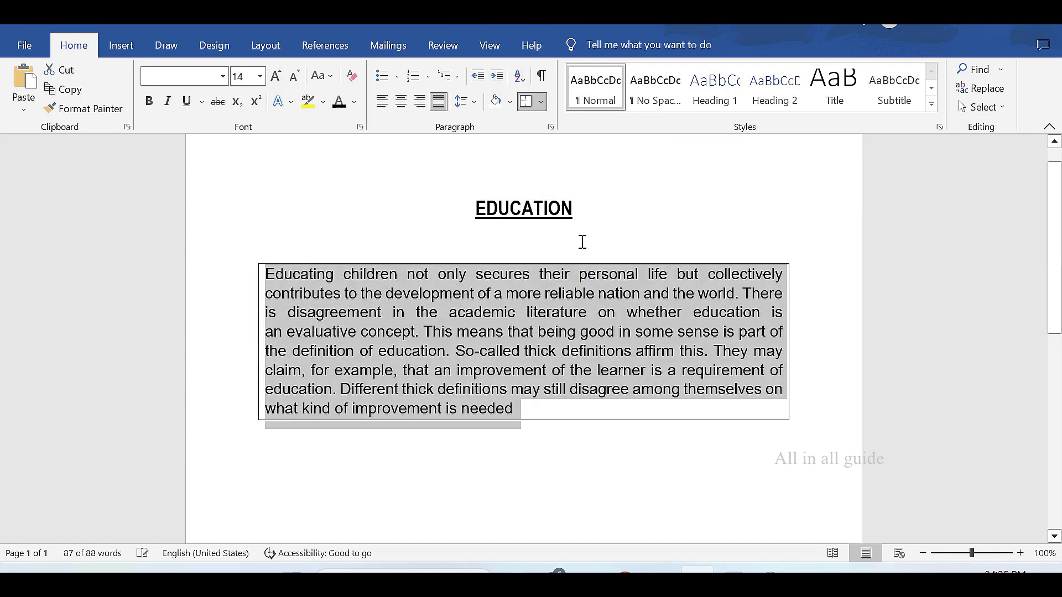
left_click(583, 464)
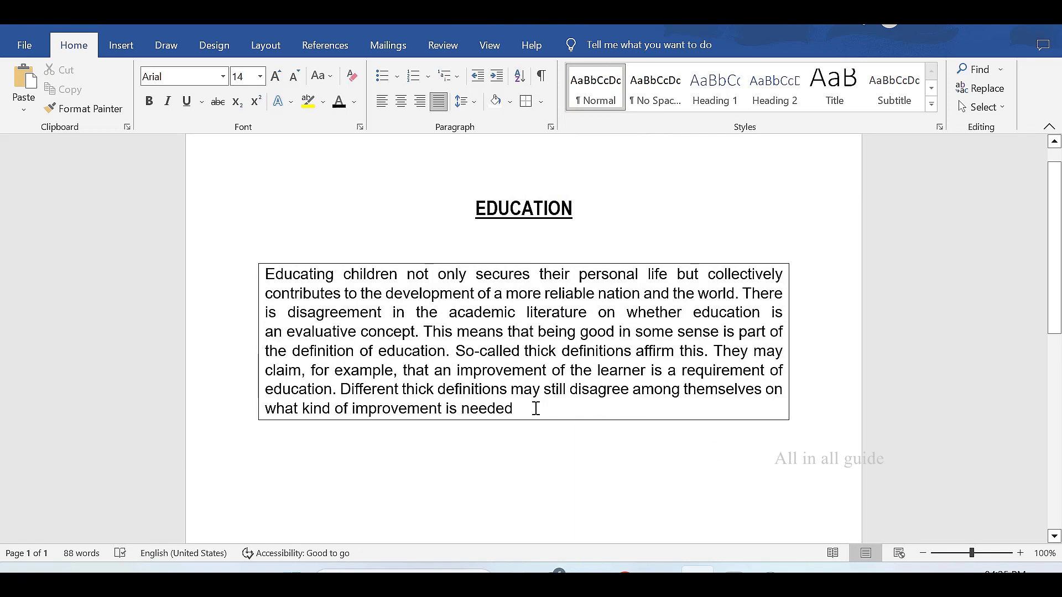
Remove all borders from the body paragraph
left_click_drag(524, 407, 264, 275)
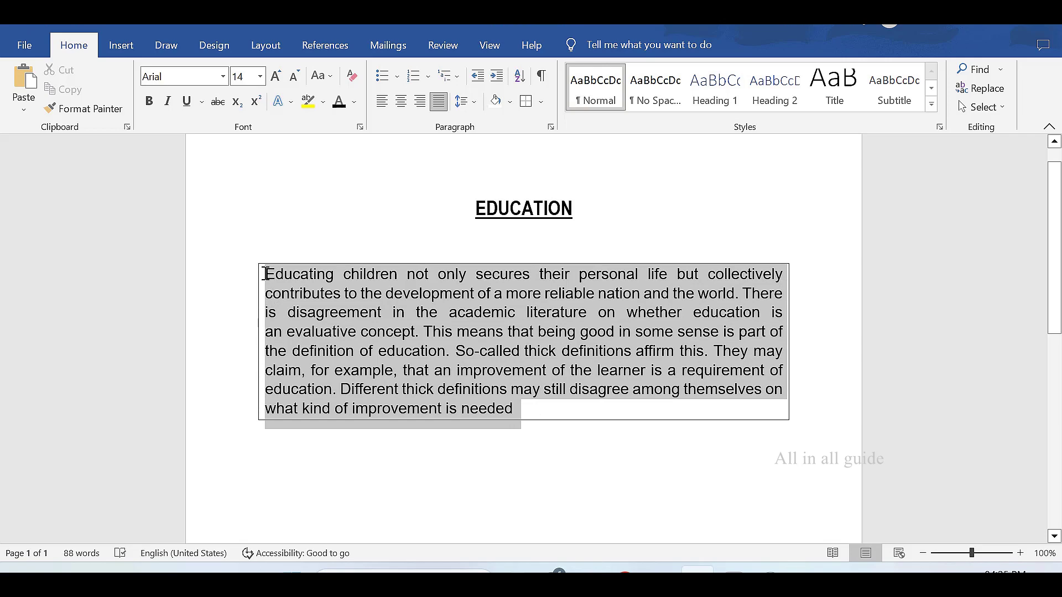
left_click(542, 105)
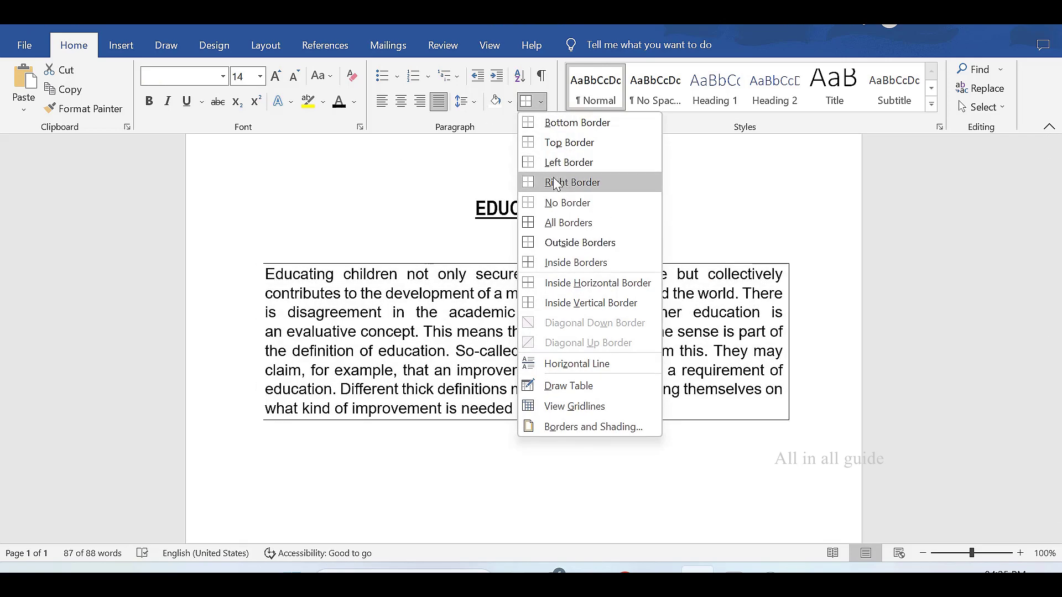
left_click(557, 202)
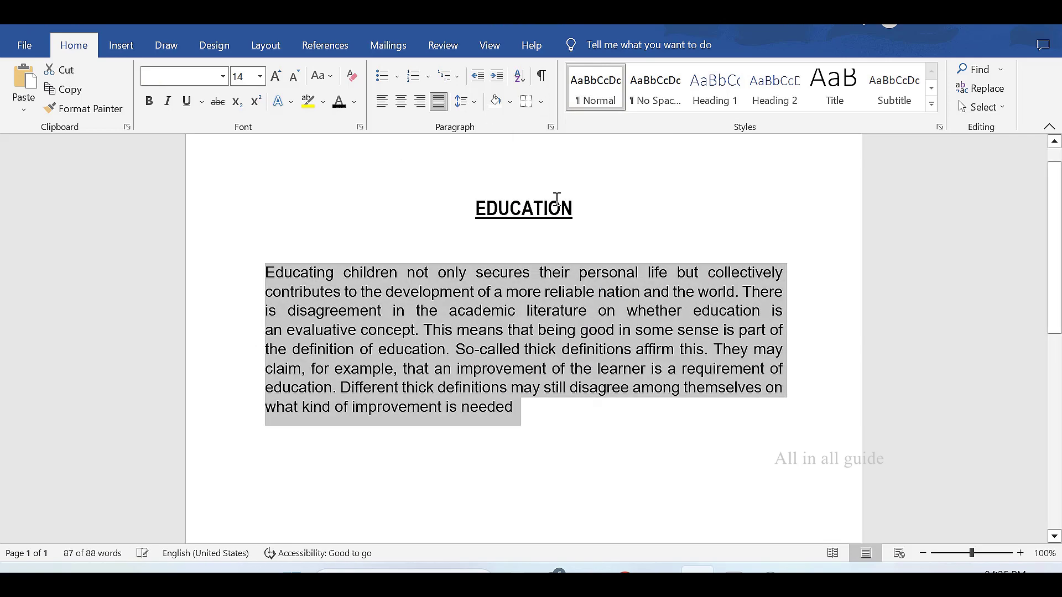
left_click(622, 454)
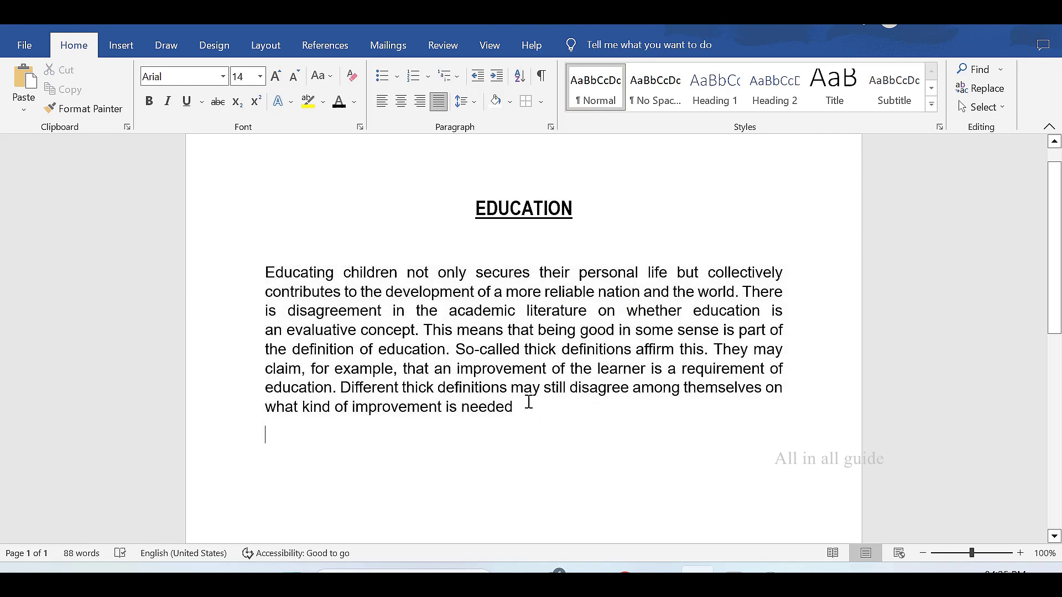
Apply the outside borders to the whole body paragraph again
left_click_drag(520, 406, 256, 271)
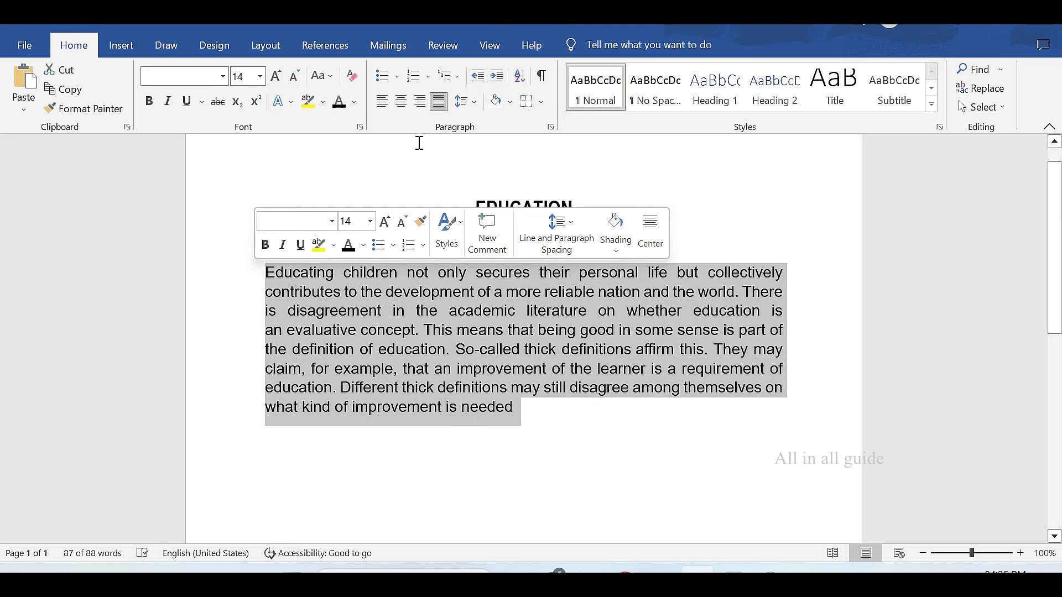
left_click(543, 105)
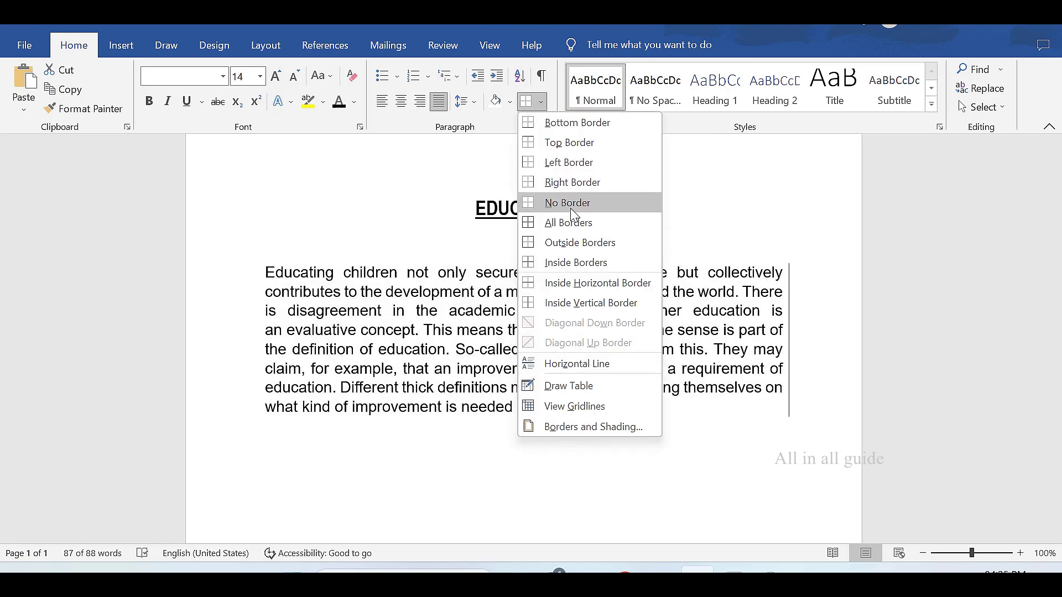
left_click(572, 247)
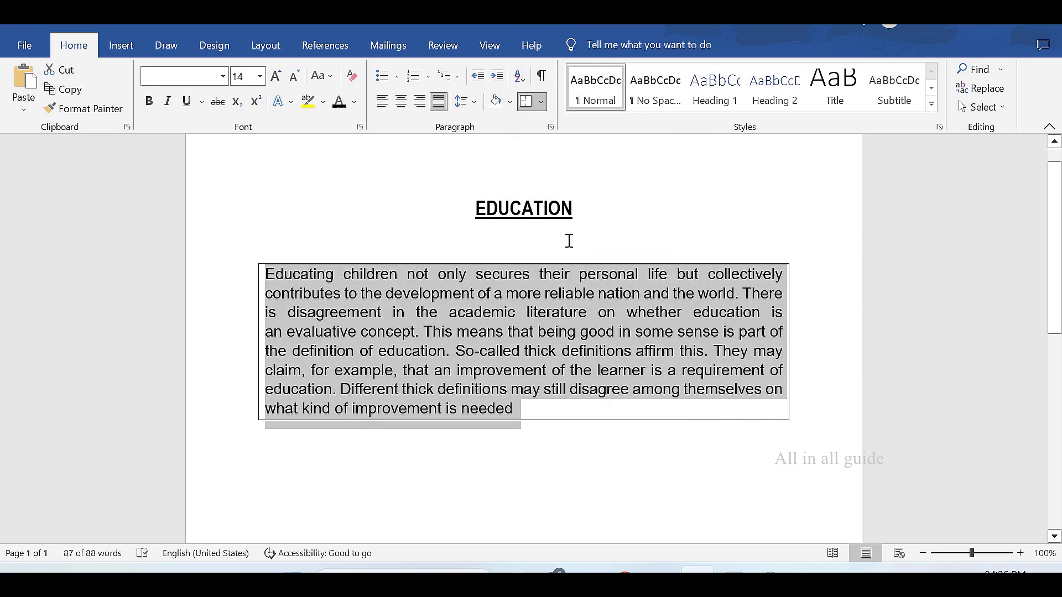
left_click(585, 445)
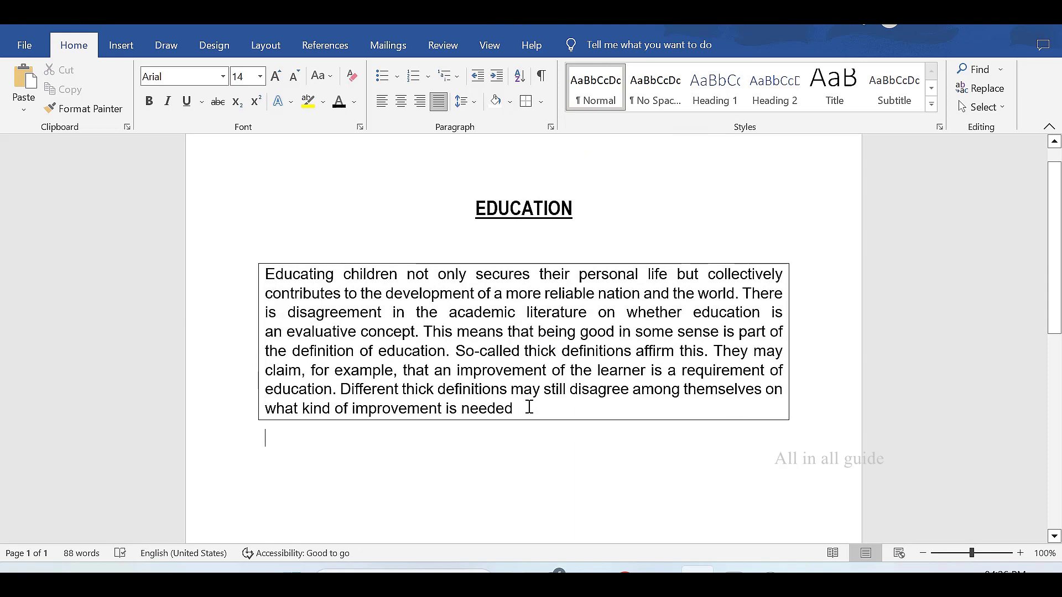
Shade the bordered body paragraph with a medium grey theme color
left_click_drag(529, 408, 262, 268)
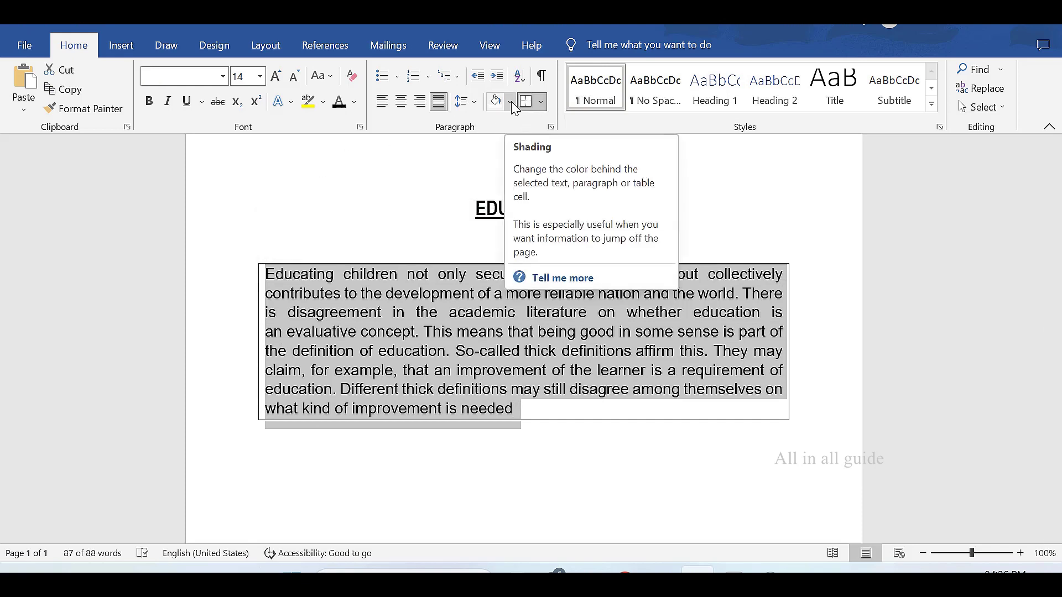
left_click(512, 104)
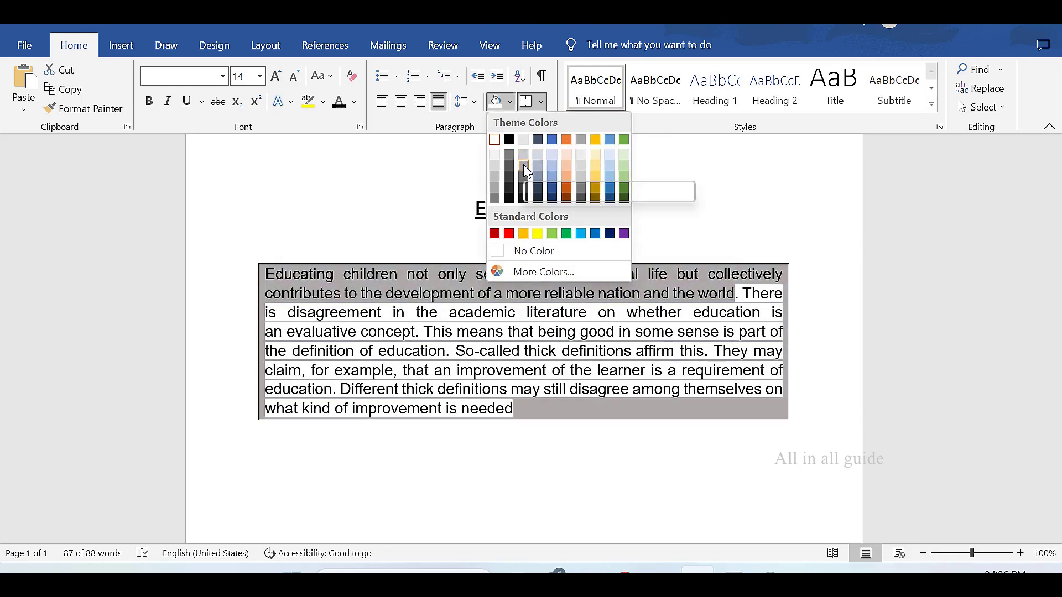
left_click(524, 167)
left_click(513, 479)
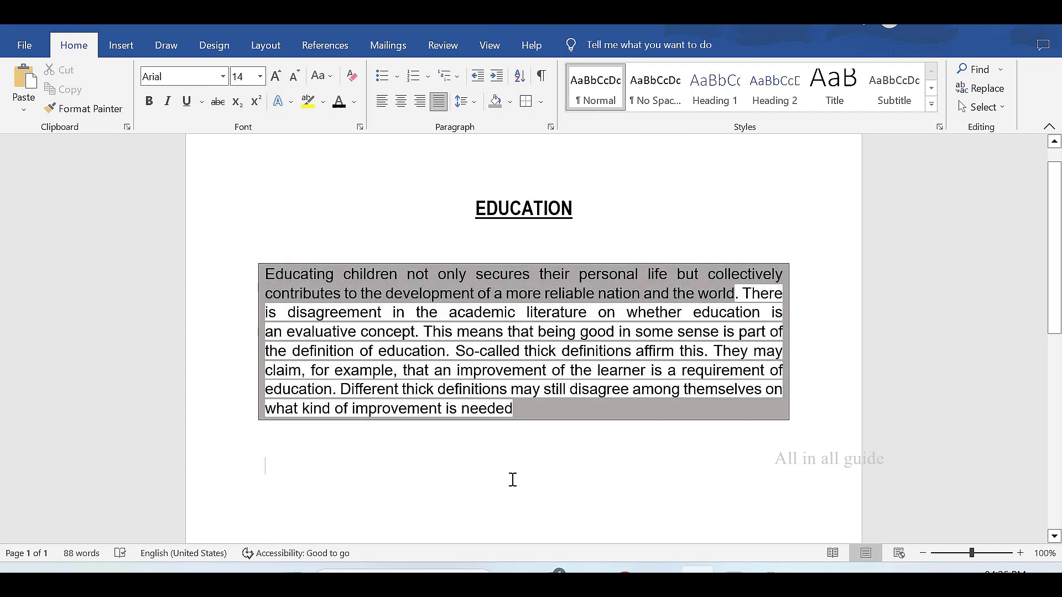
Clear the shading of the body paragraph by setting it to no color
double_click(257, 273)
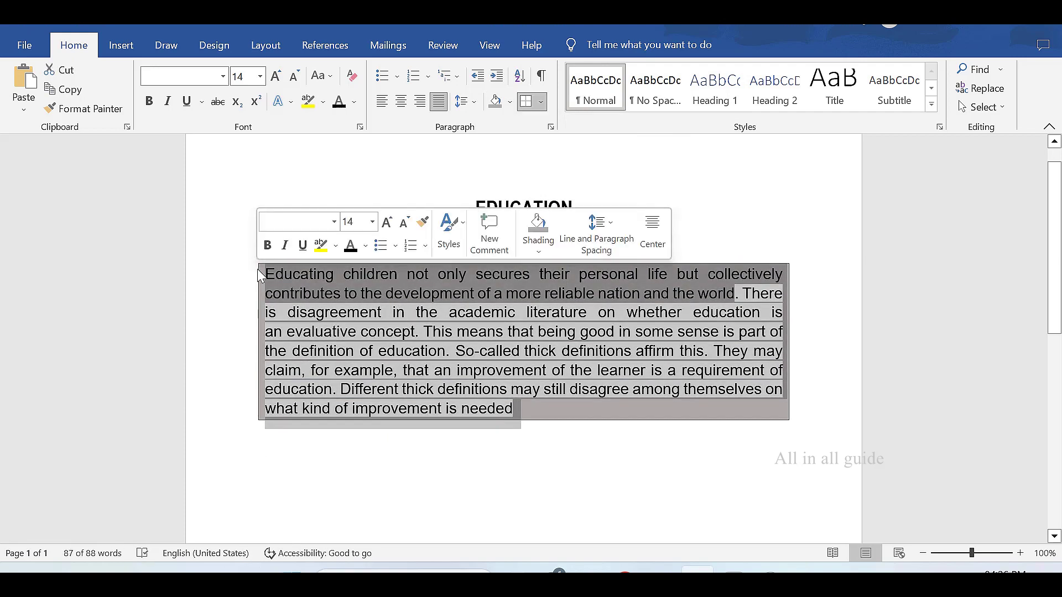
left_click(510, 102)
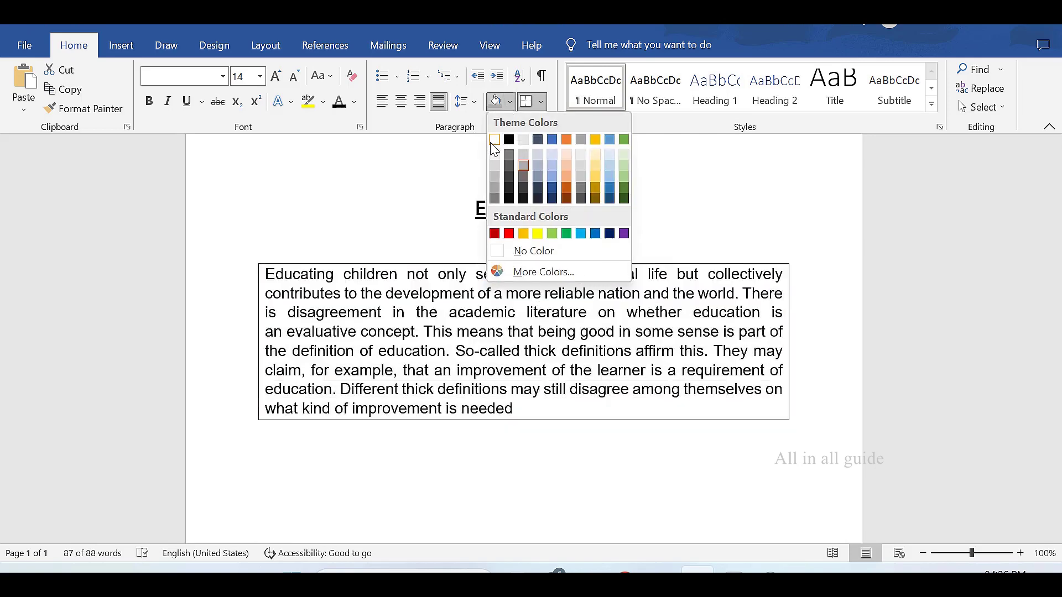
left_click(505, 251)
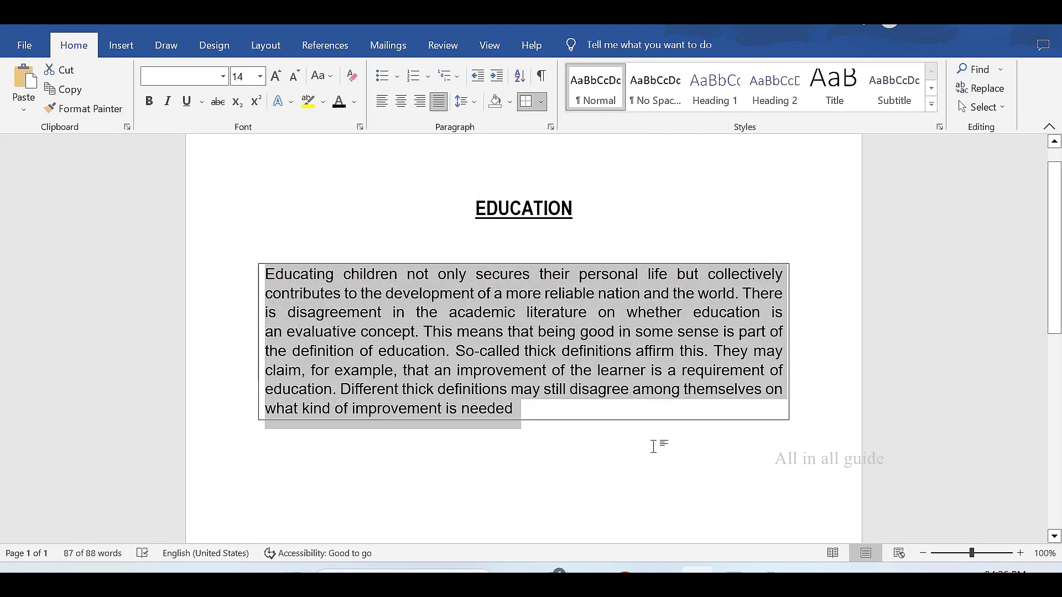
left_click(653, 446)
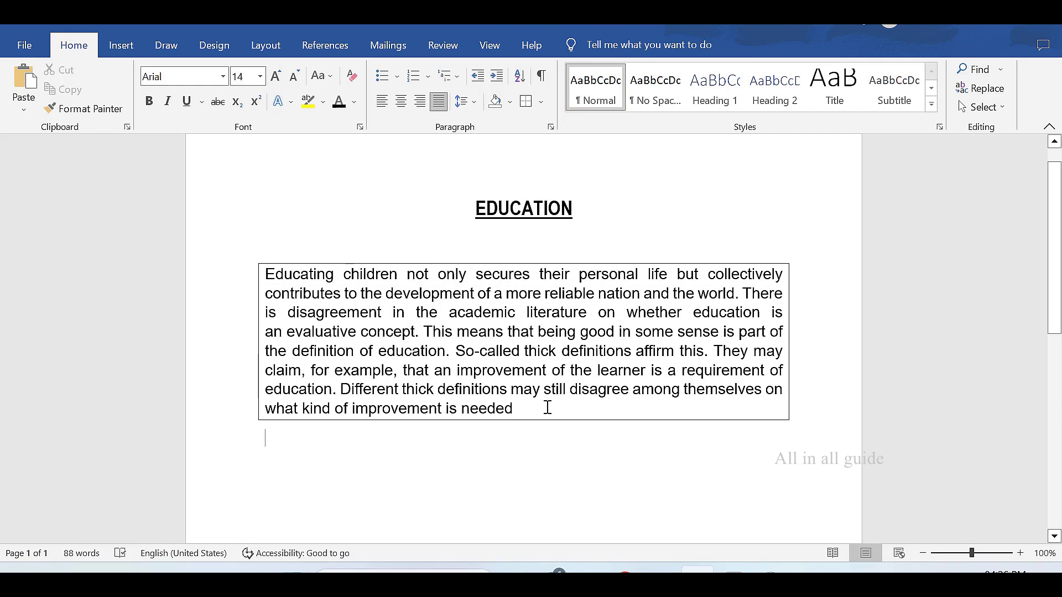
Search online pictures for "Apple" and insert the third result, a single red apple on white, below the bordered paragraph
scroll(548, 408, "down", 1)
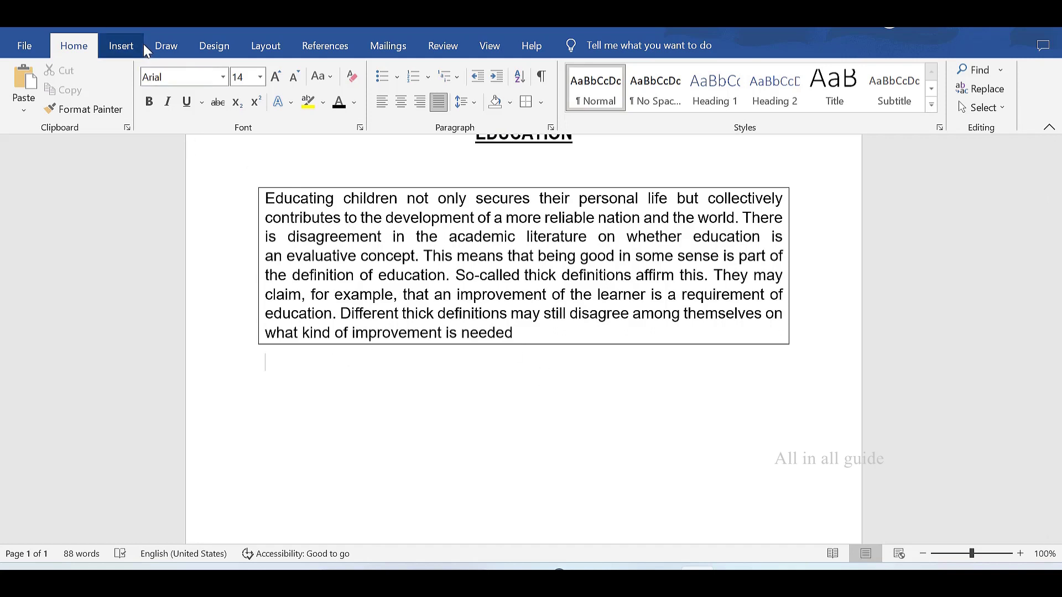
left_click(121, 47)
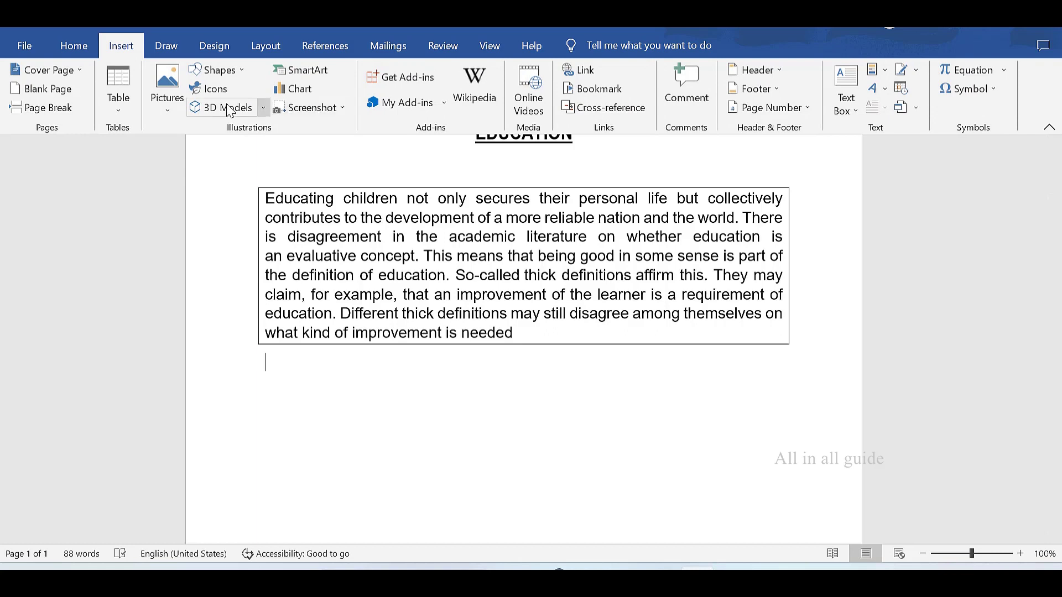
left_click(167, 111)
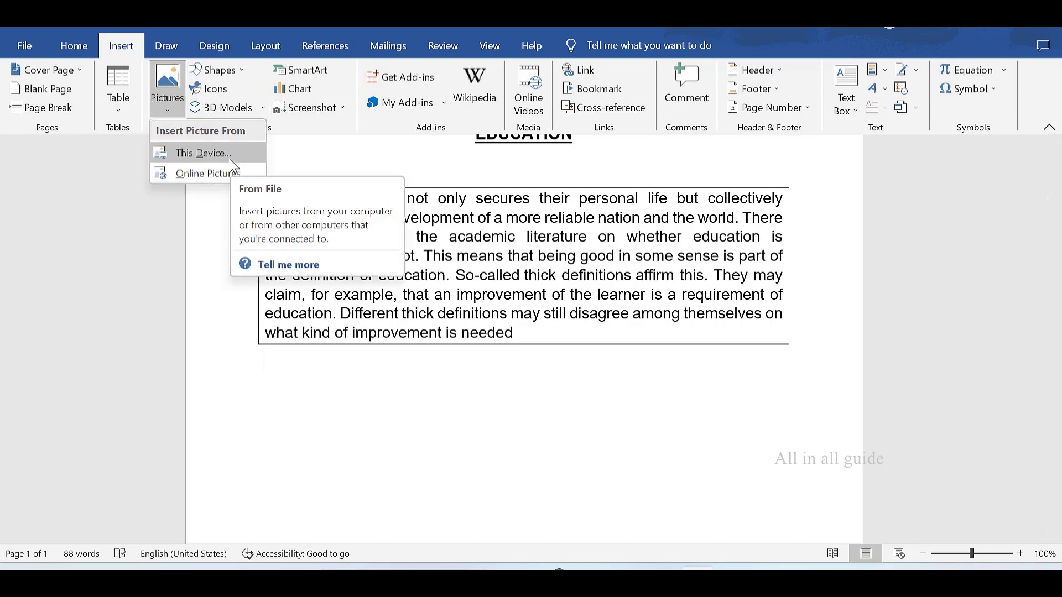
left_click(183, 174)
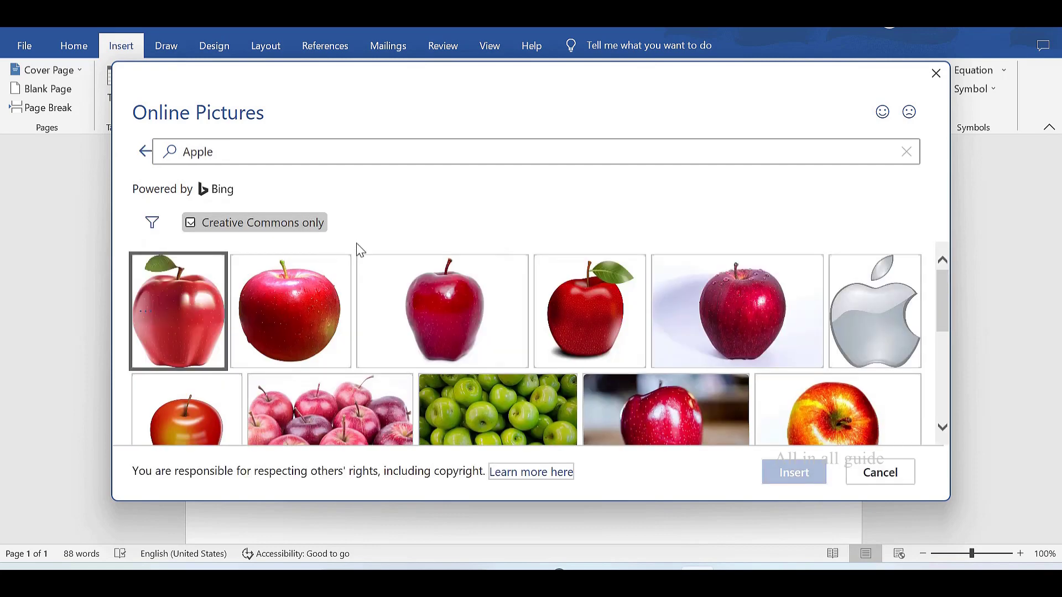
left_click(471, 291)
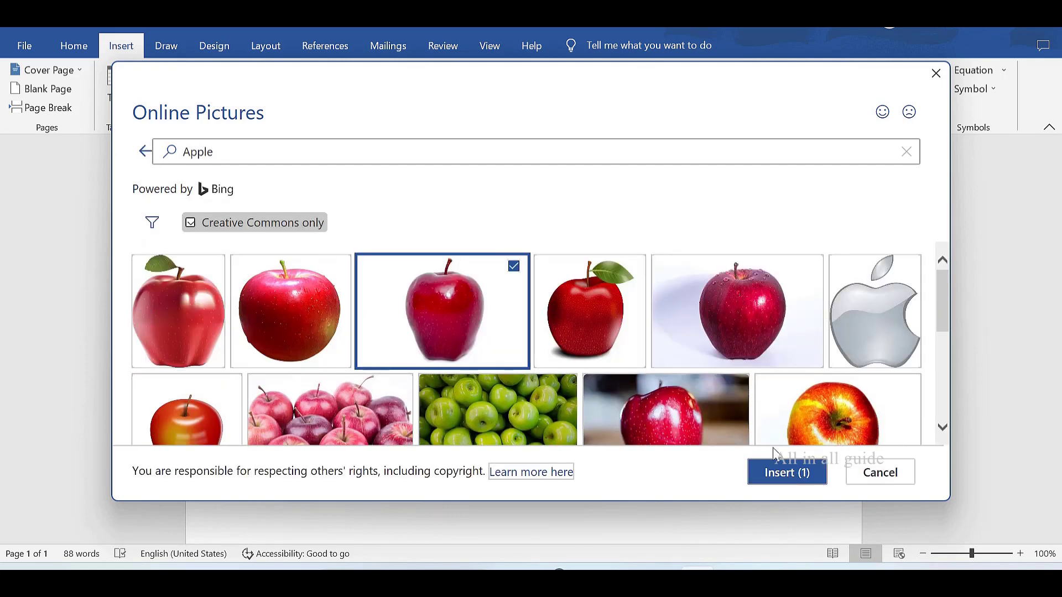
left_click(780, 479)
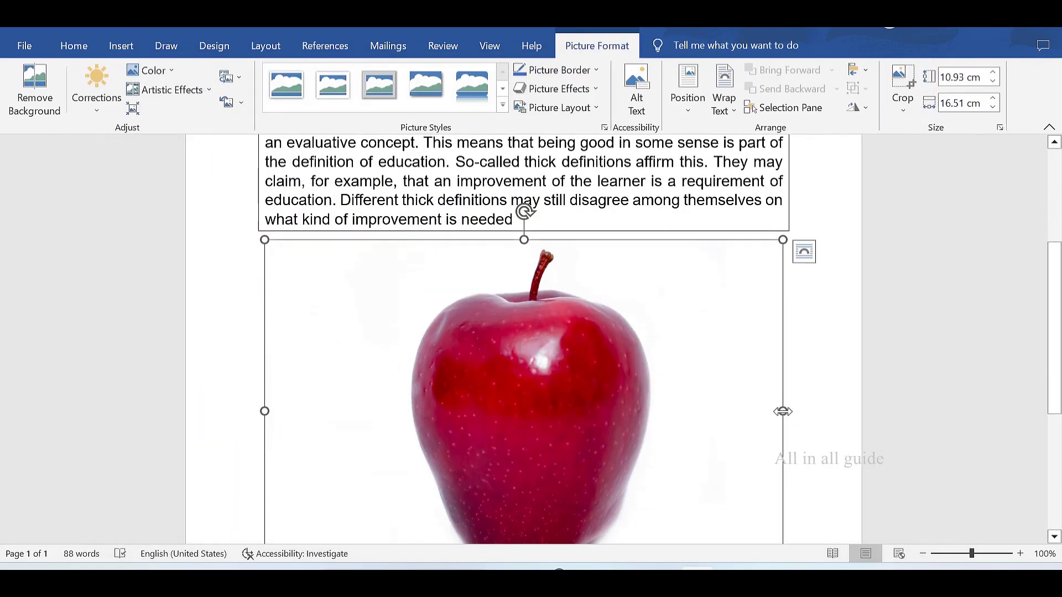
Shrink the apple picture to about 3.31 cm high and 5.01 cm wide, then deselect it
left_click_drag(783, 411, 550, 352)
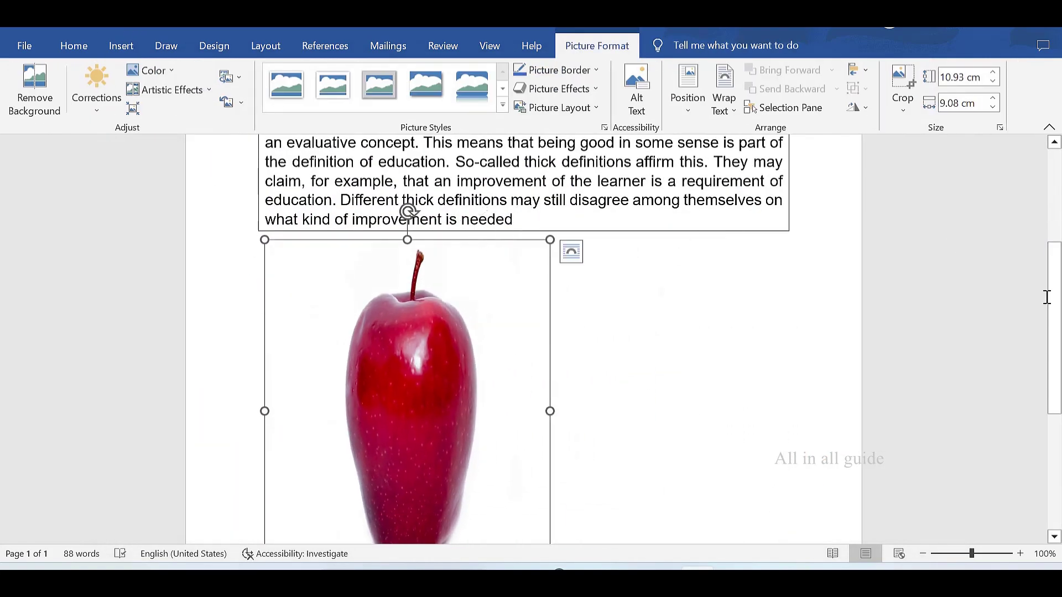
scroll(1055, 286, "down", 5)
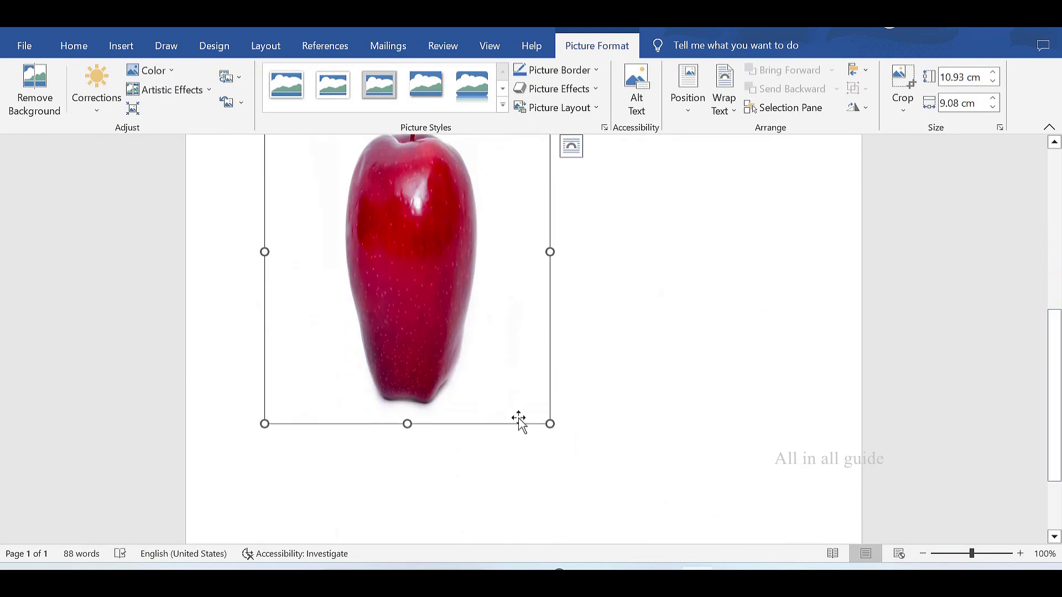
left_click_drag(547, 423, 406, 257)
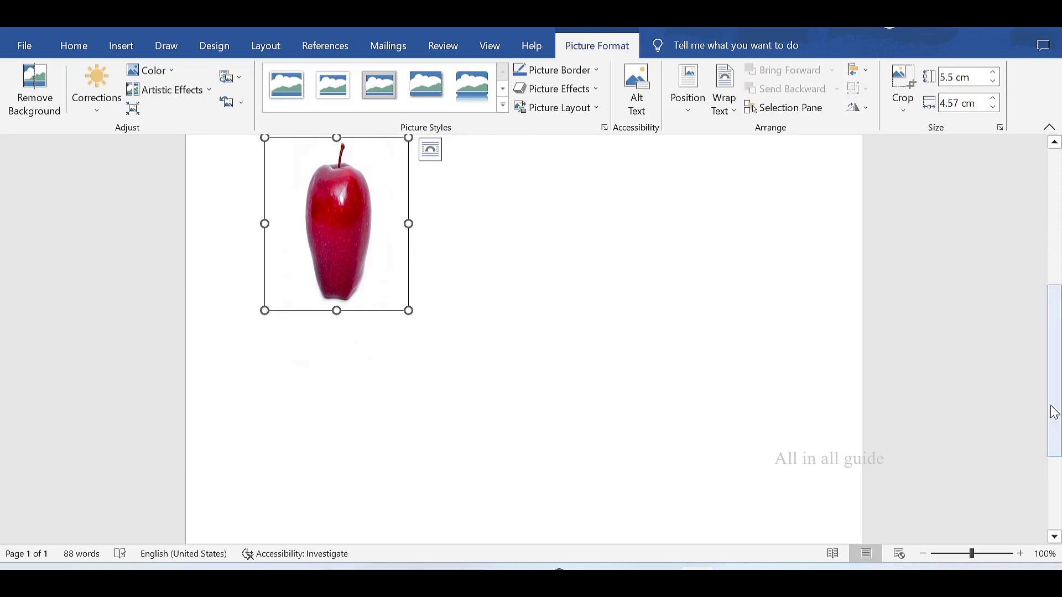
scroll(1057, 412, "up", 4)
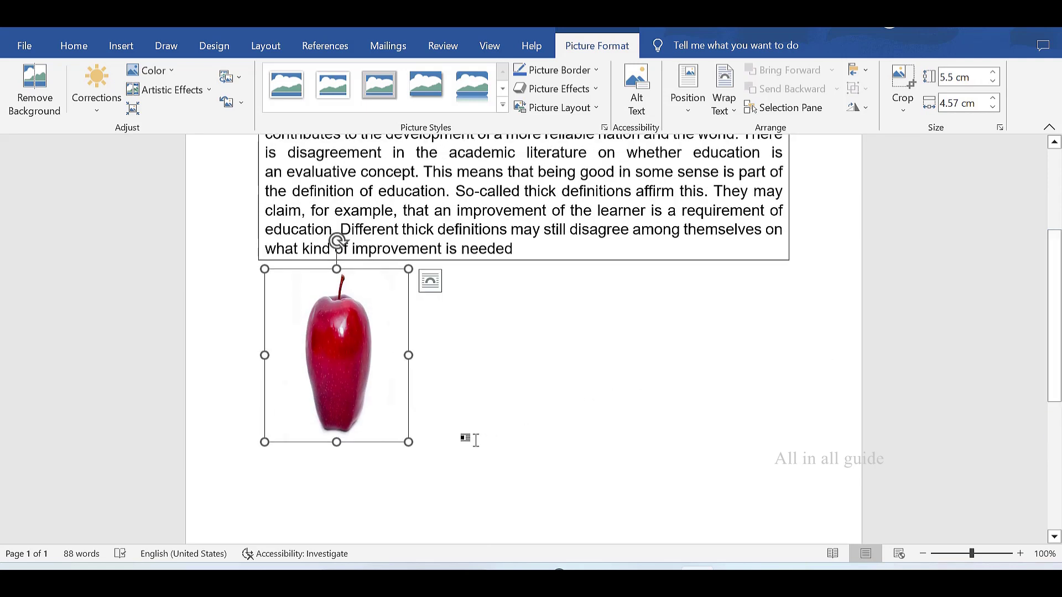
left_click_drag(408, 442, 398, 322)
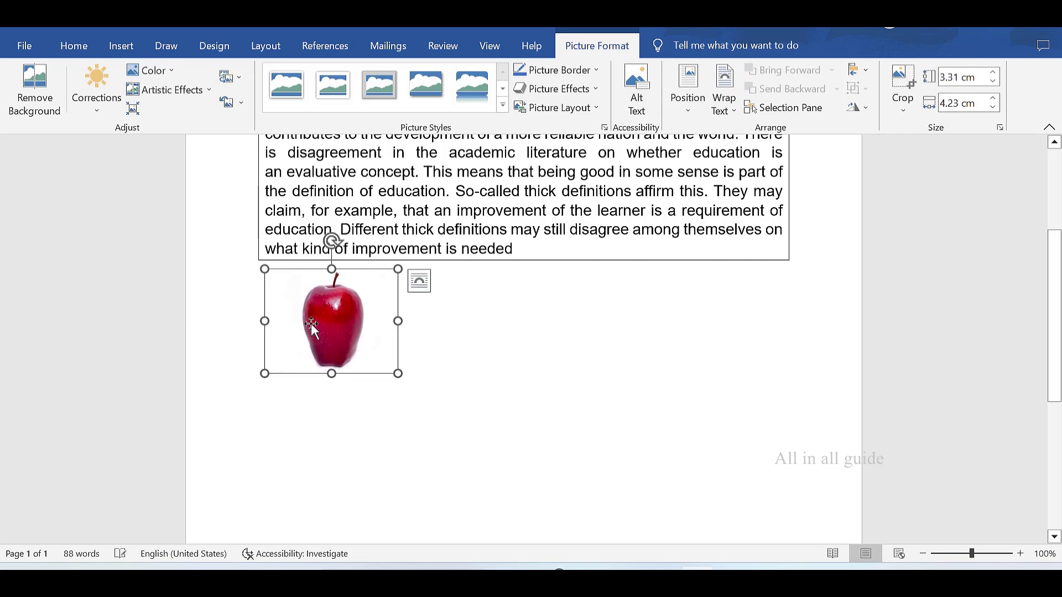
left_click_drag(265, 321, 423, 322)
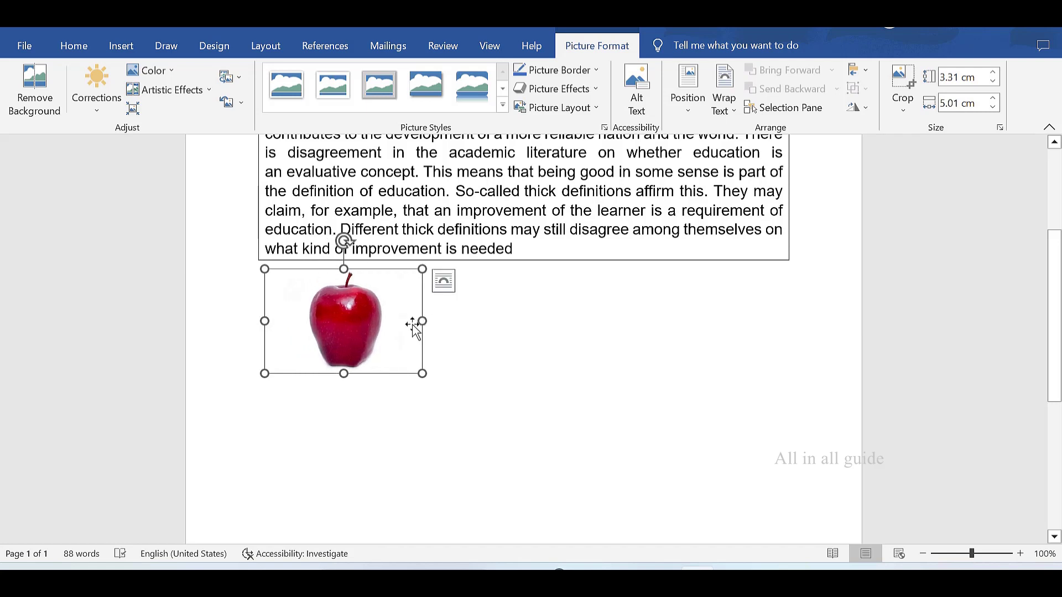
mouse_move(349, 316)
left_mouse_down()
mouse_move(330, 329)
mouse_move(346, 327)
left_mouse_up()
left_click(570, 332)
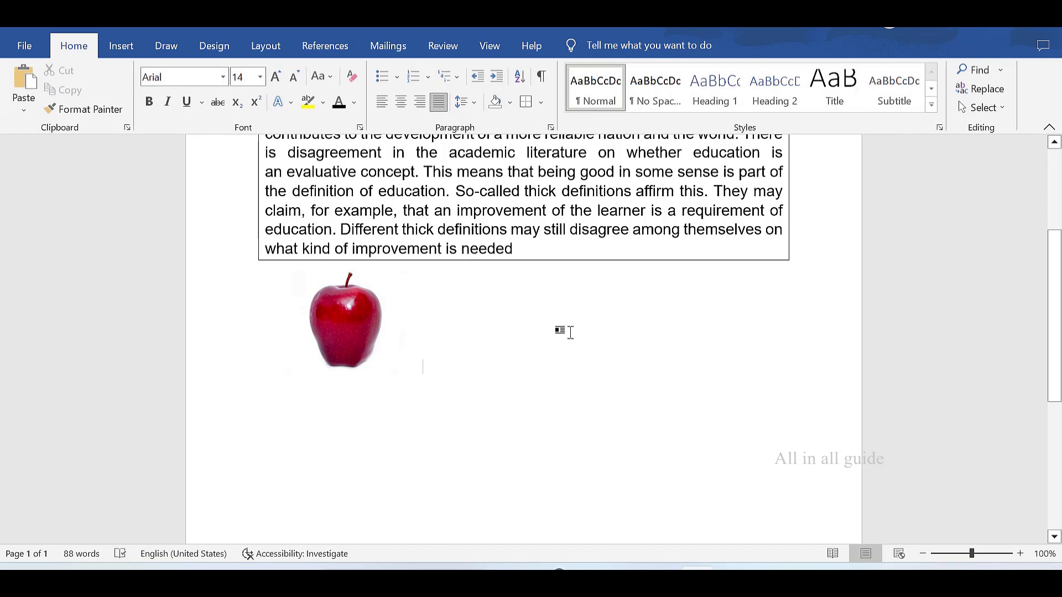
left_click(119, 47)
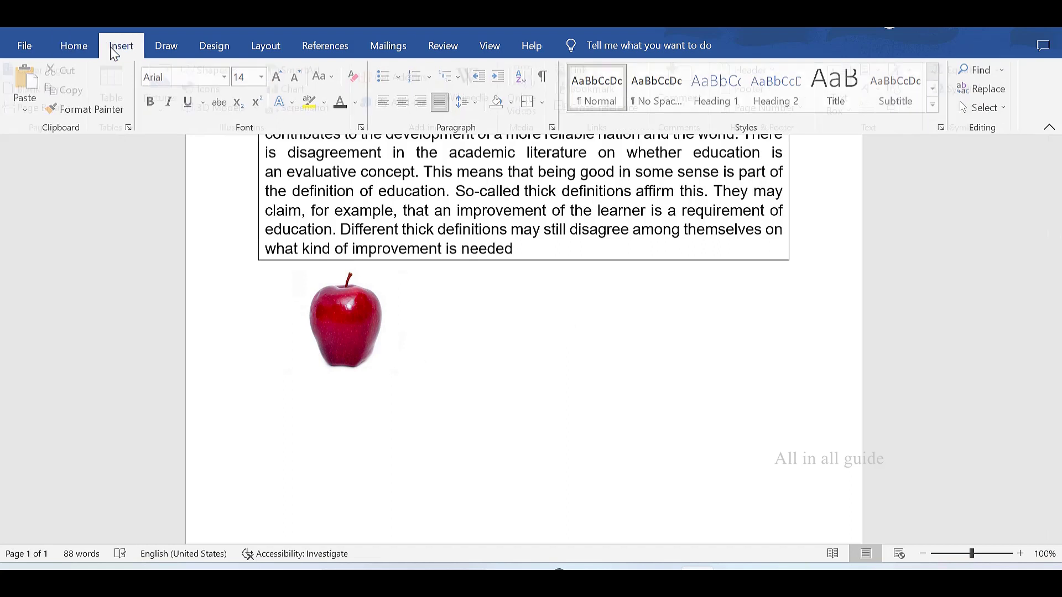
left_click(168, 108)
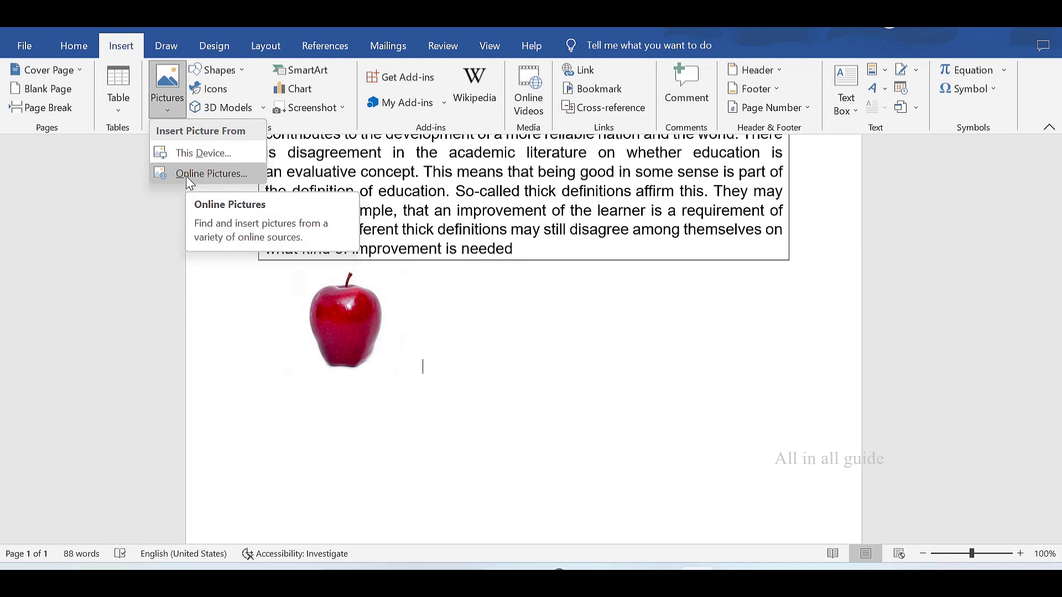
left_click(526, 410)
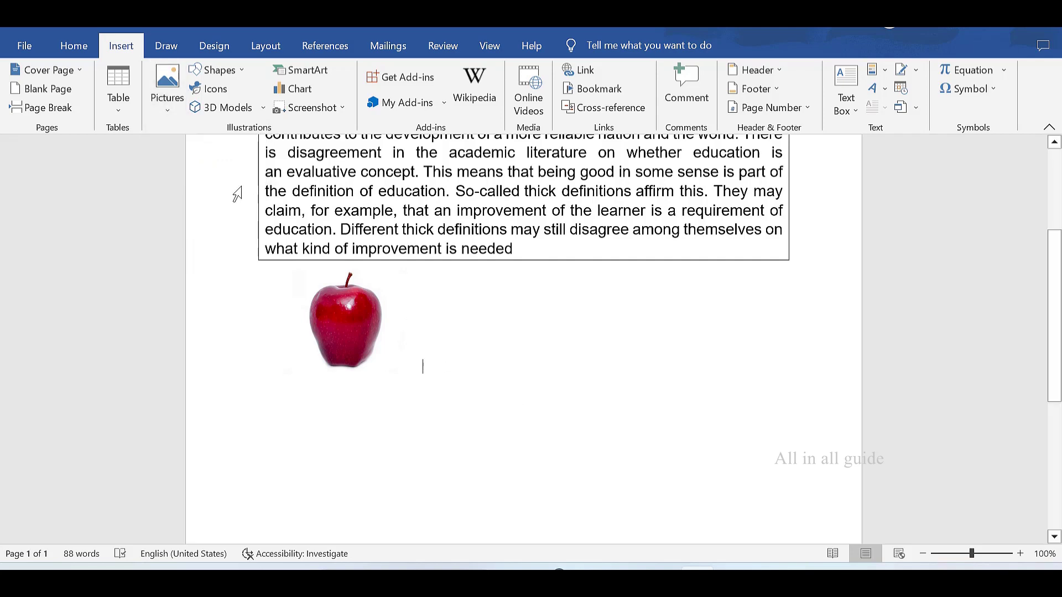
Draw a pentagon block arrow about 3.69 cm high and 4.29 cm wide beside the apple and give it the green-outlined white shape style
left_click(241, 71)
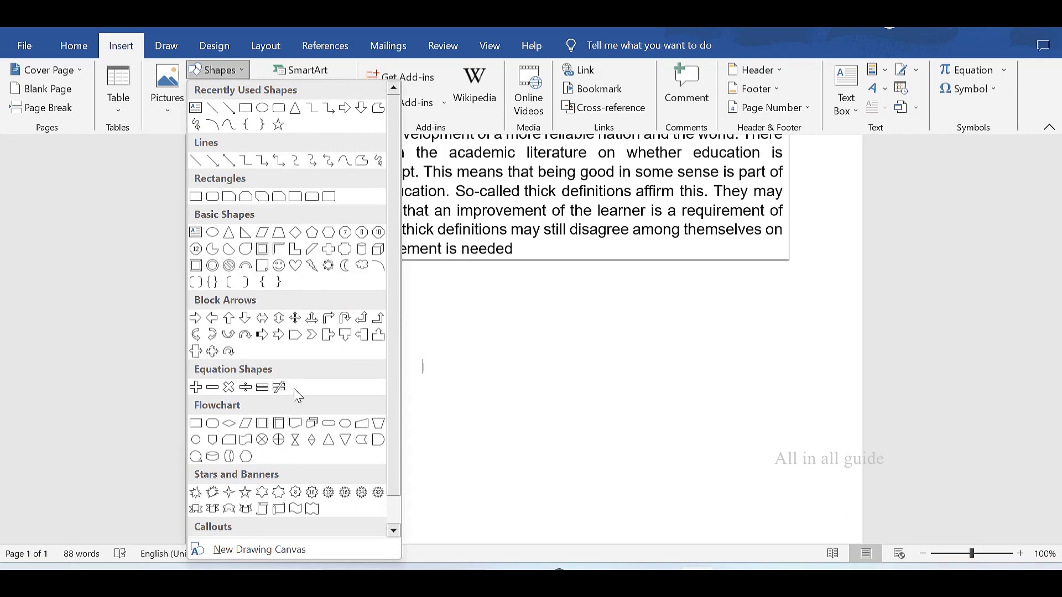
left_click(297, 334)
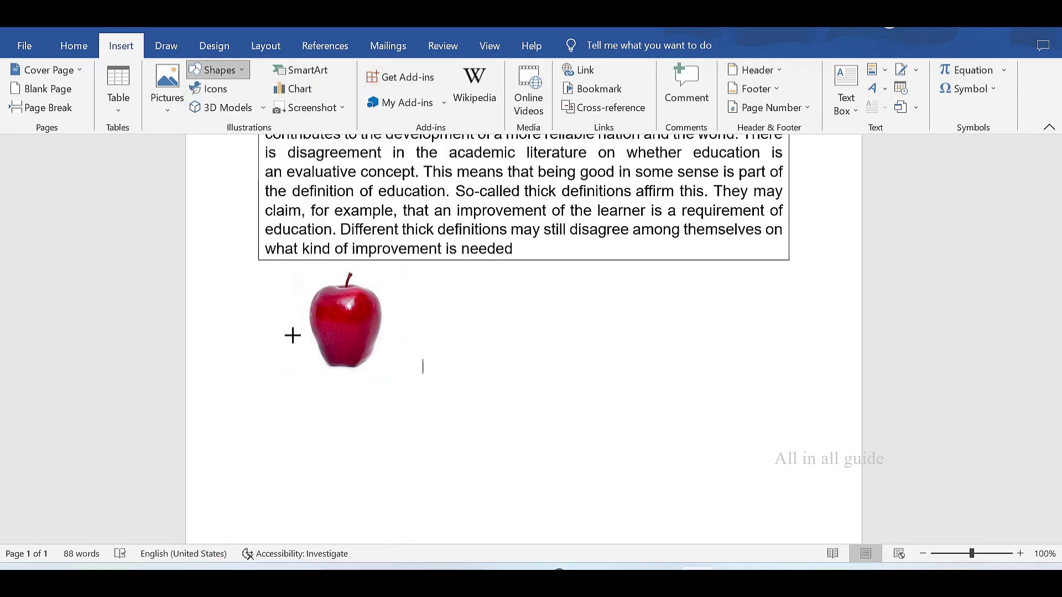
mouse_move(478, 318)
left_mouse_down()
mouse_move(566, 437)
mouse_move(612, 433)
left_mouse_up()
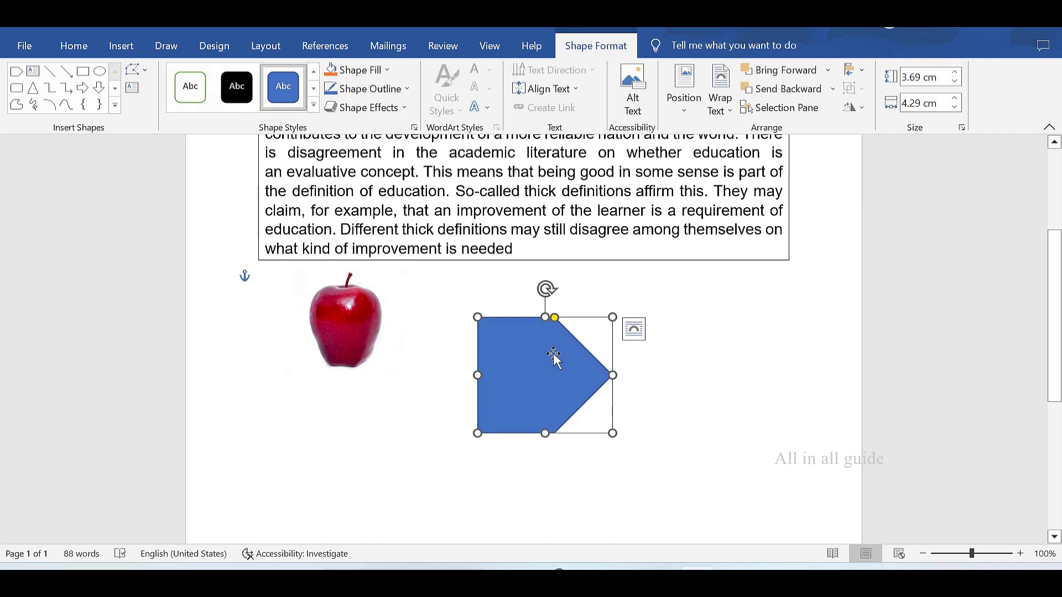
left_click(184, 102)
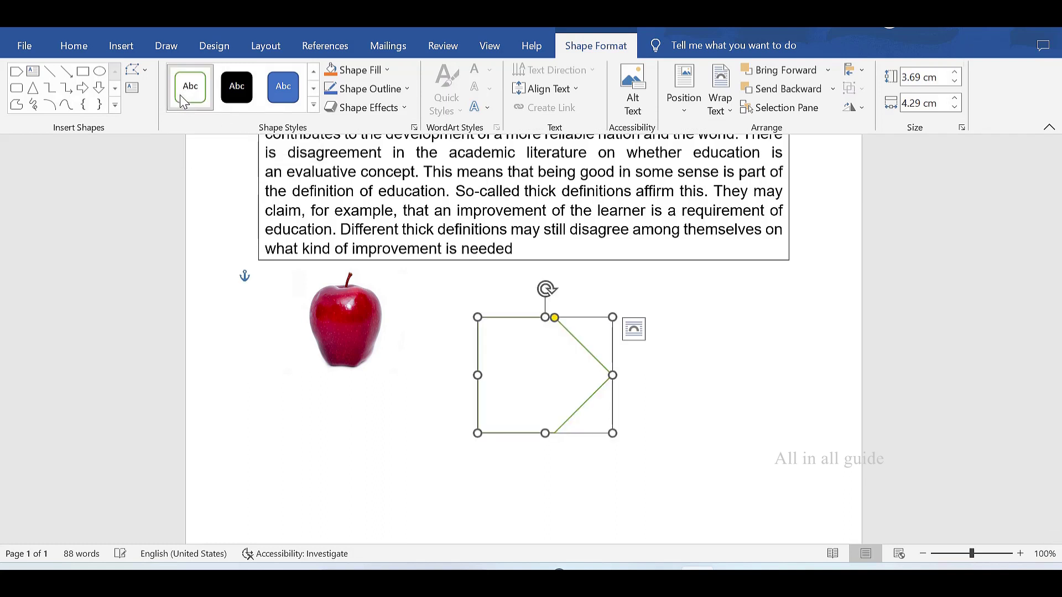
left_click(727, 421)
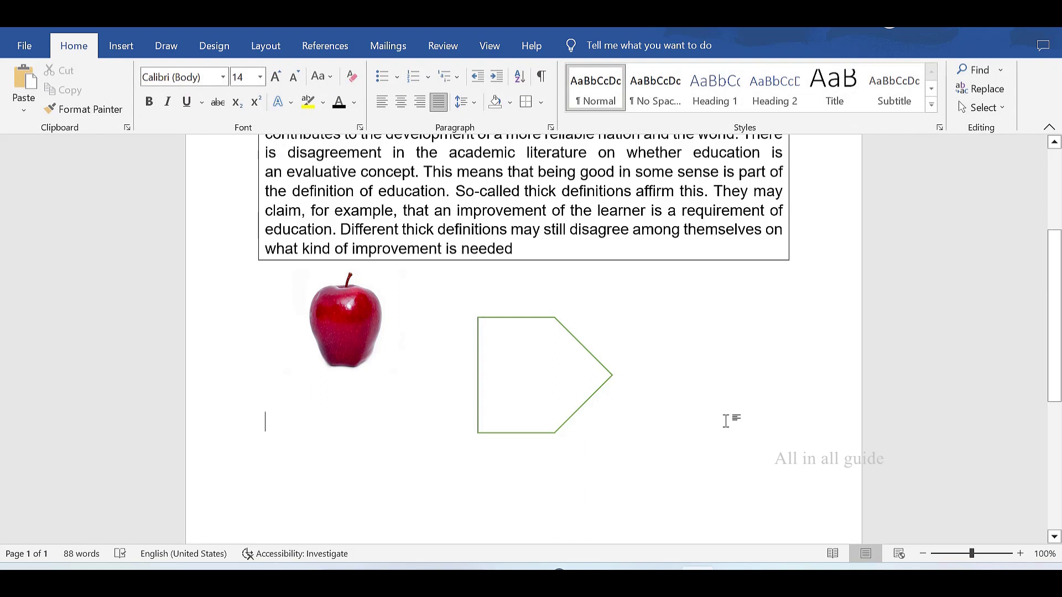
Fill the pentagon arrow with a light grey theme color and widen it to about 6.39 cm
left_click(563, 378)
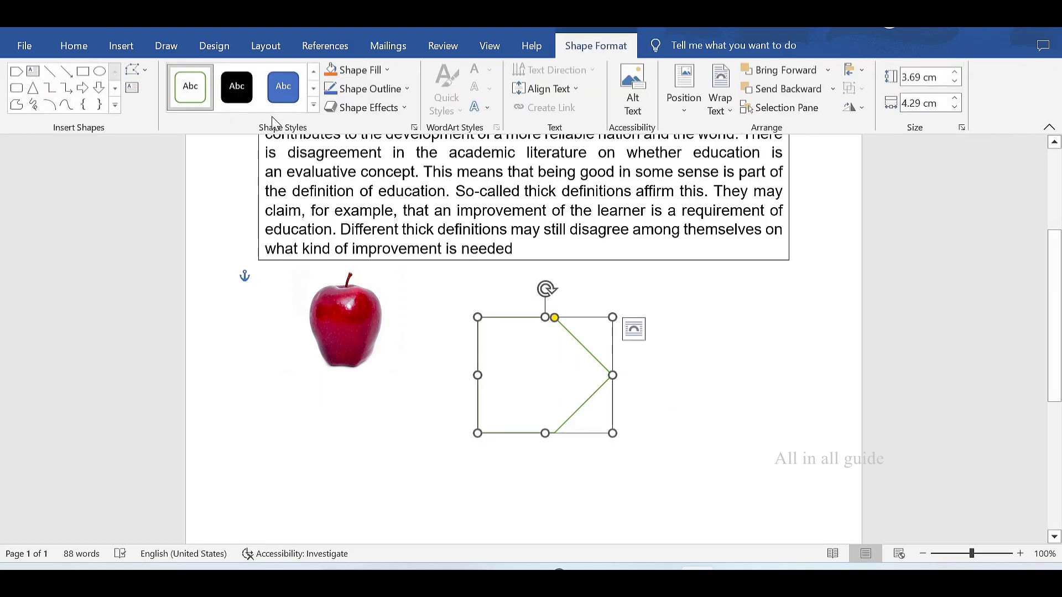
left_click(387, 70)
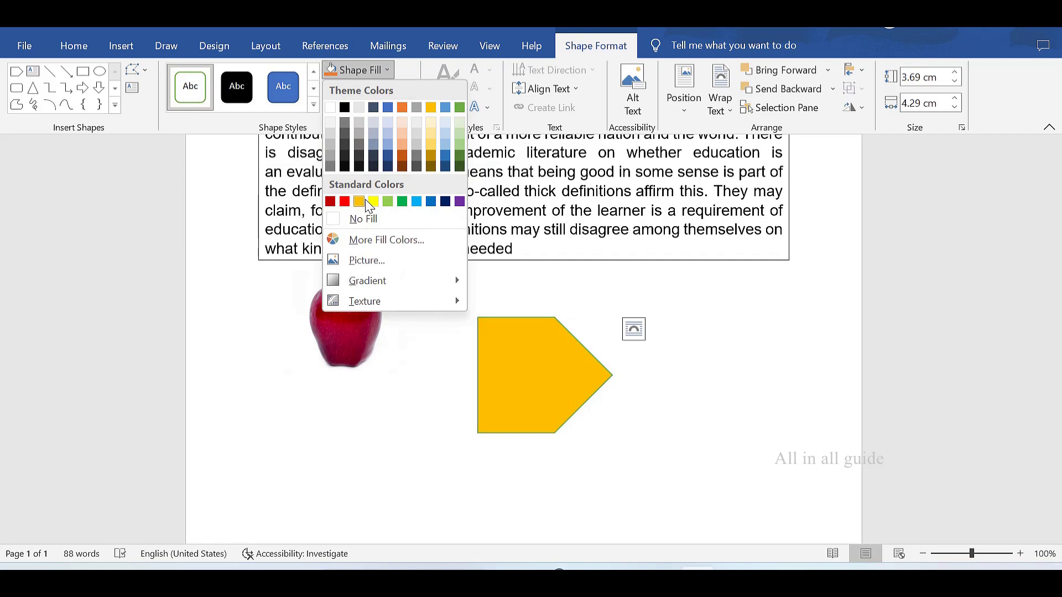
left_click(418, 144)
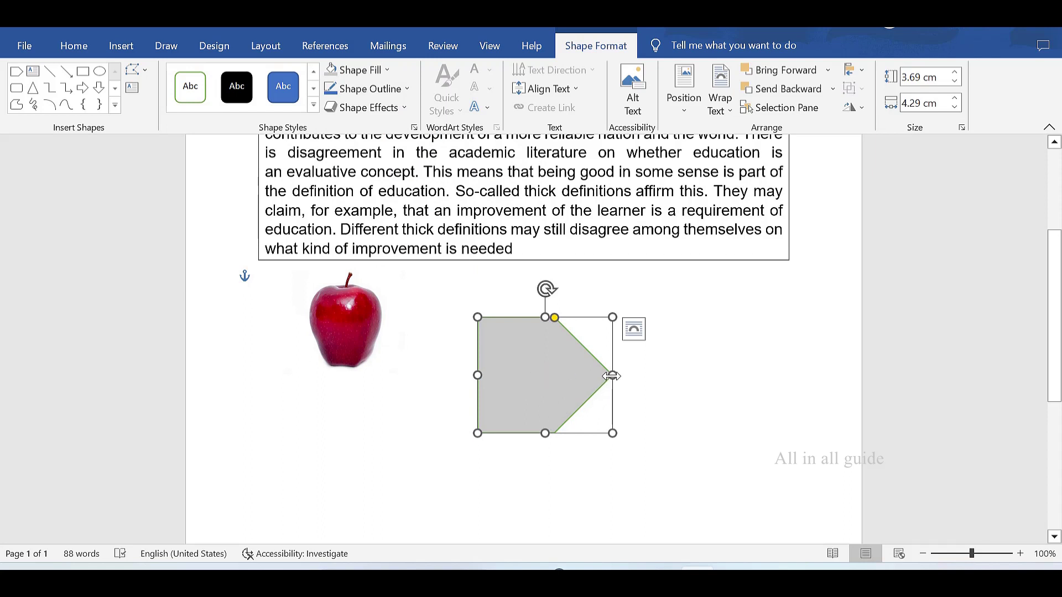
left_click_drag(612, 375, 682, 388)
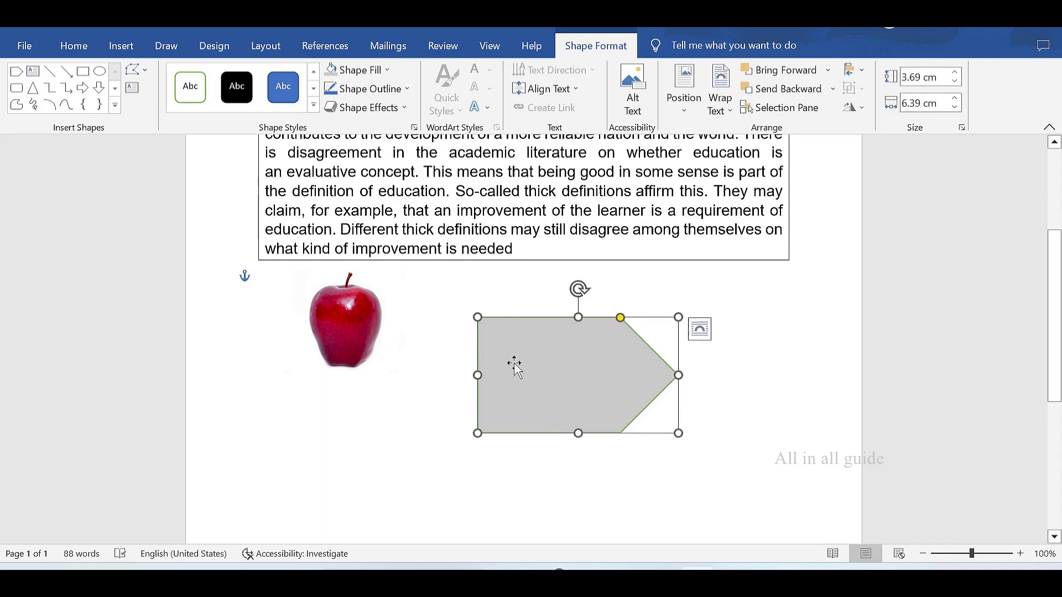
Add three lines of text inside the grey arrow: "gfdhffhfjhgjgjg", "ufytfhfhfjf" and "uffjgjghjl"
right_click(502, 363)
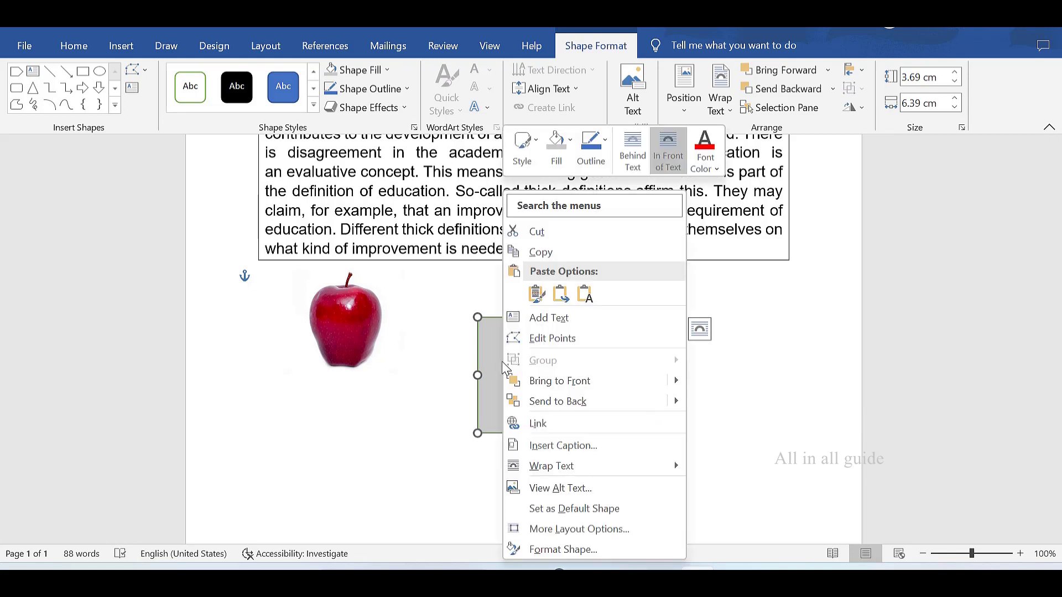
left_click(533, 317)
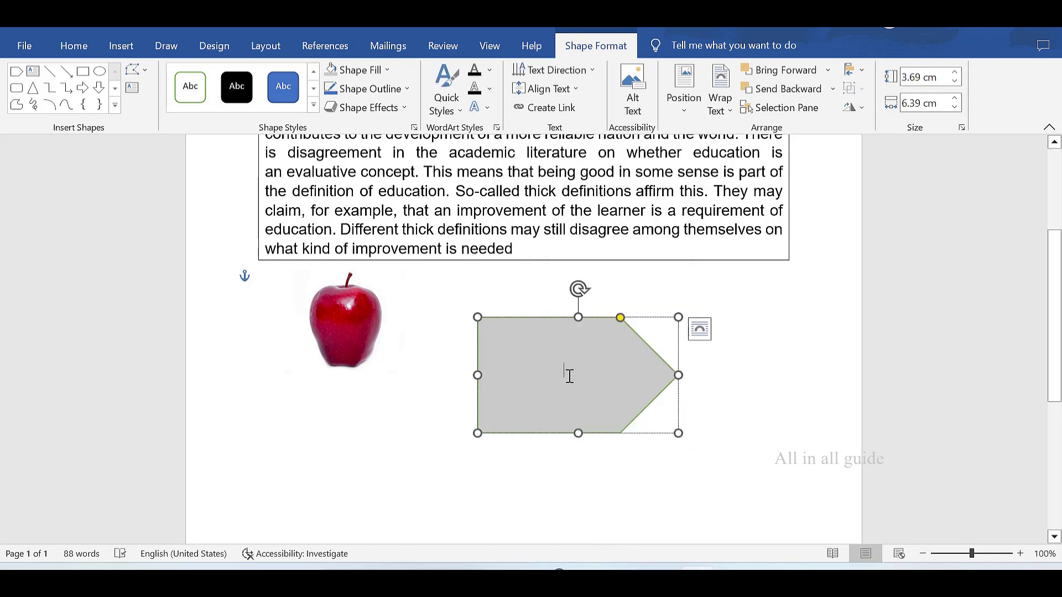
type("gfdhffhjhgjgjg")
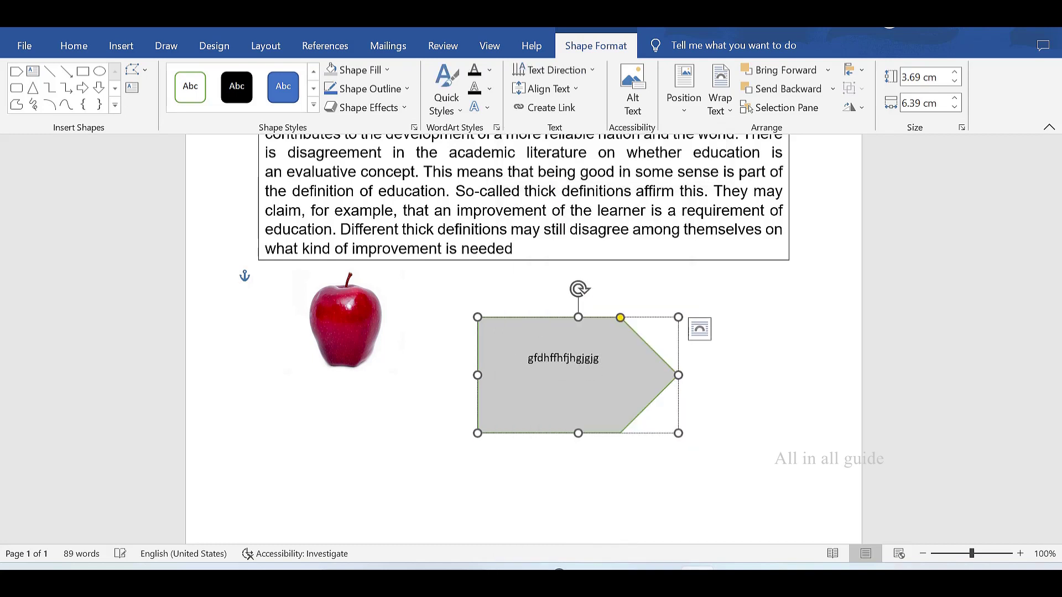
key("Return")
type("ufytfhfhfif")
key("Return")
type("u")
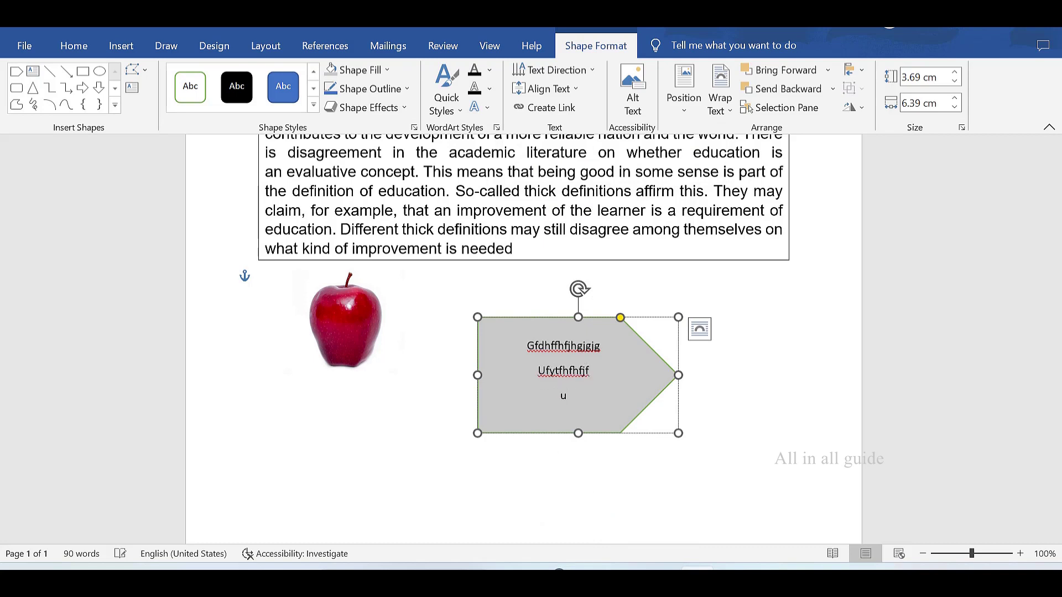
type("ffjgjghjl")
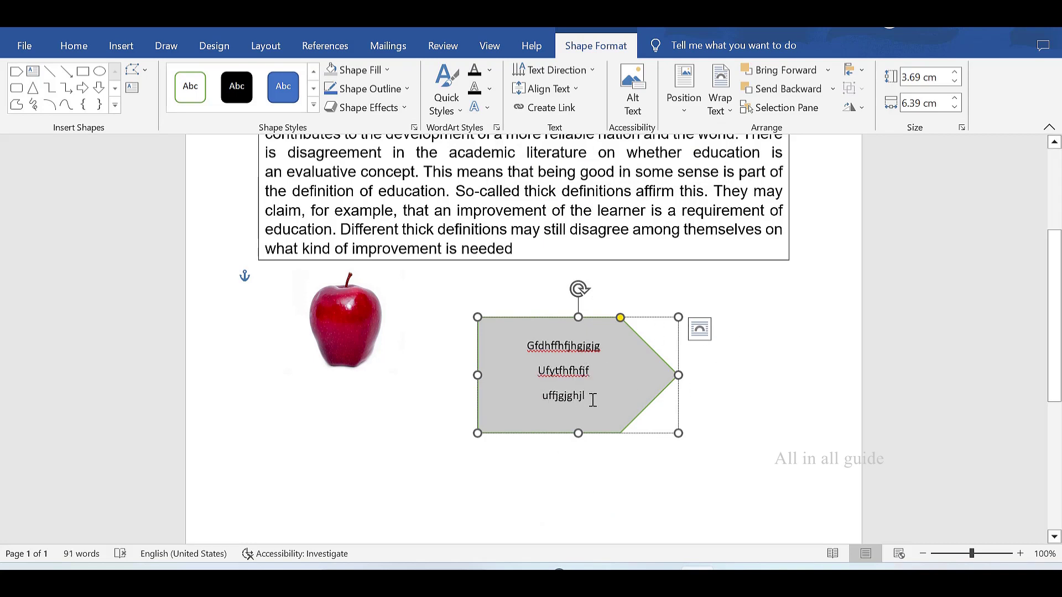
Make all three text lines in the grey arrow bold at font size 16, then deselect the shape
left_click_drag(591, 399, 523, 347)
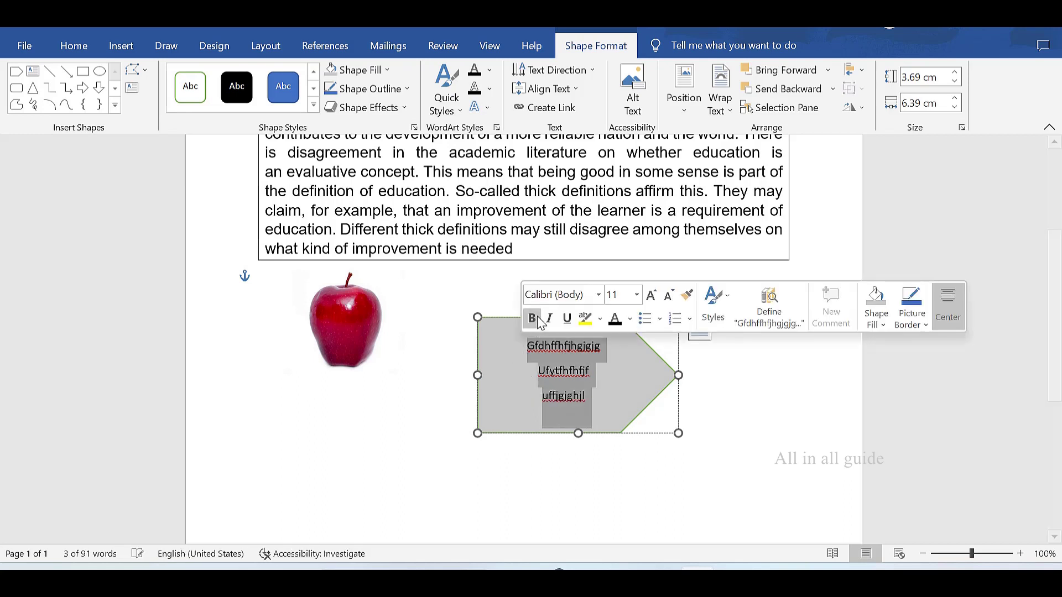
left_click(532, 319)
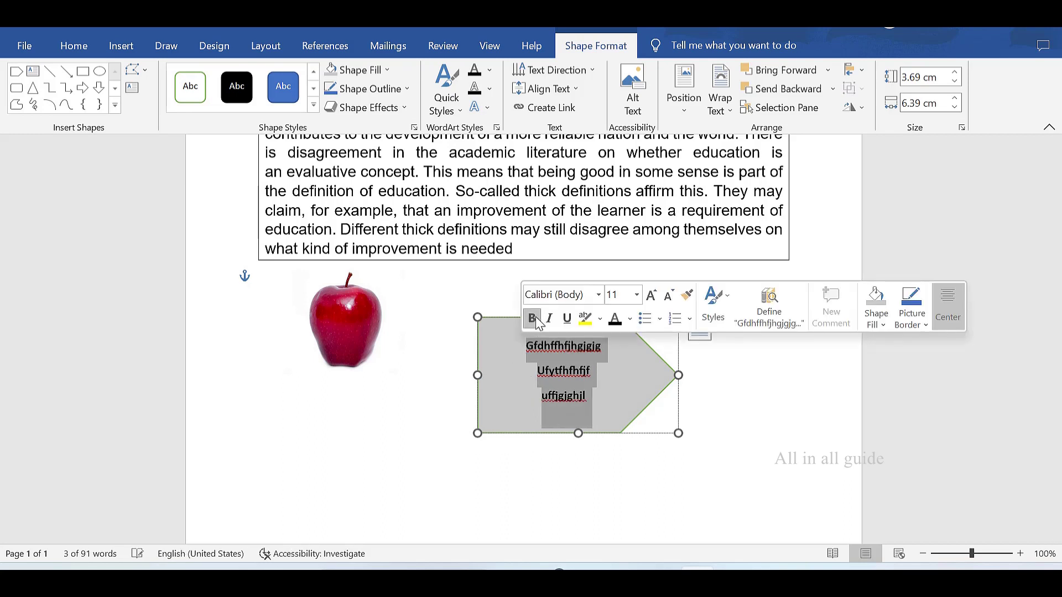
left_click(637, 296)
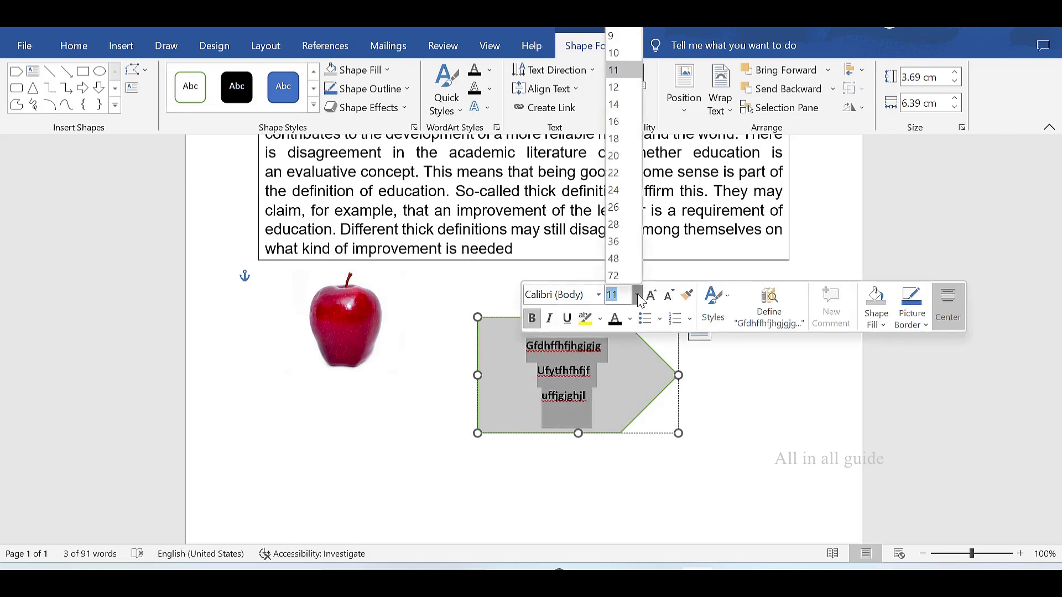
left_click(623, 125)
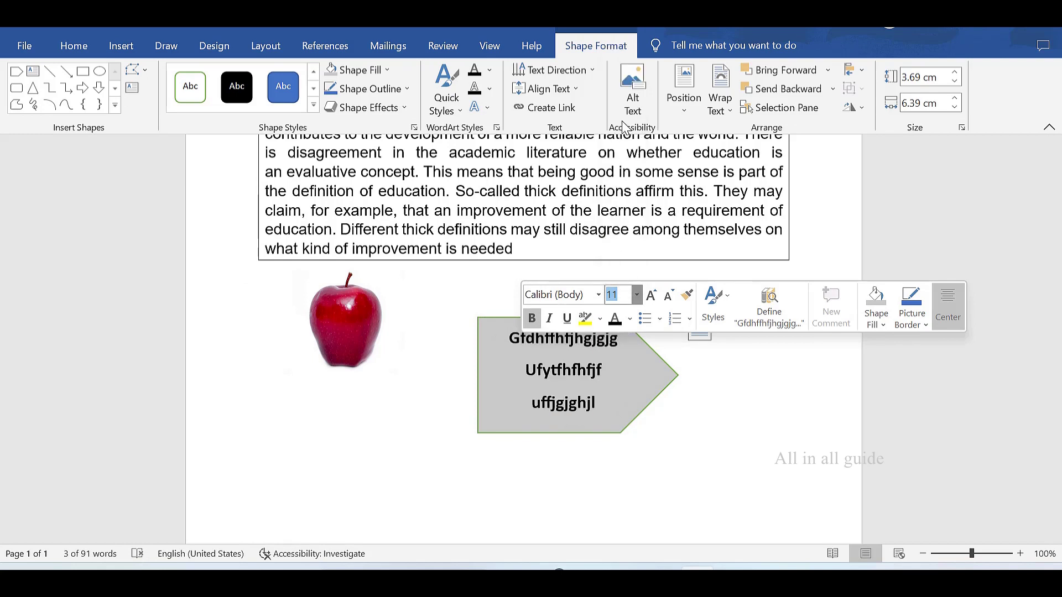
left_click(746, 383)
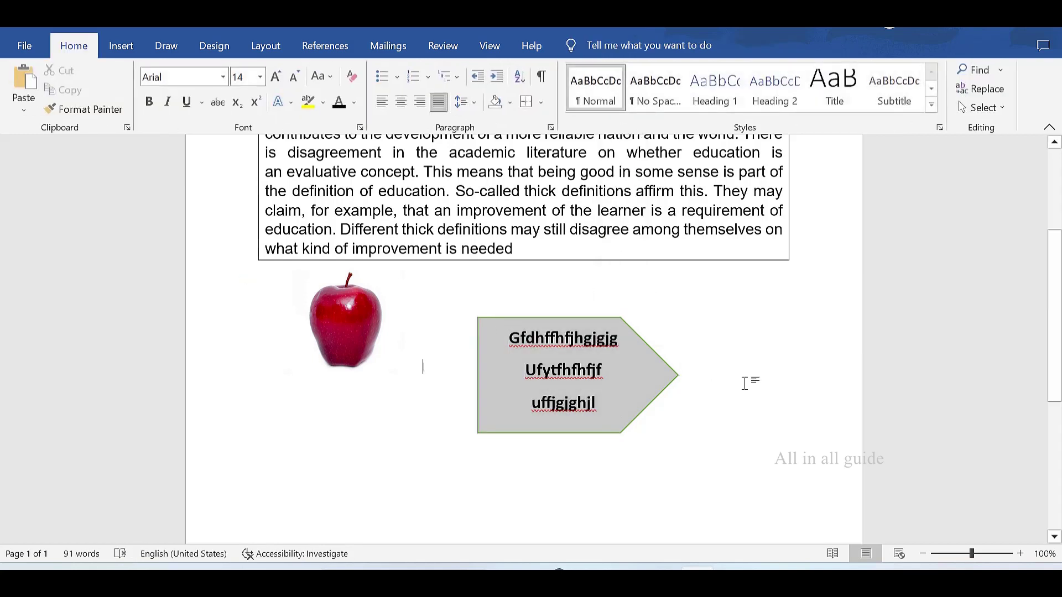
Delete the grey arrow shape and the apple picture from below the bordered paragraph
left_click(655, 398)
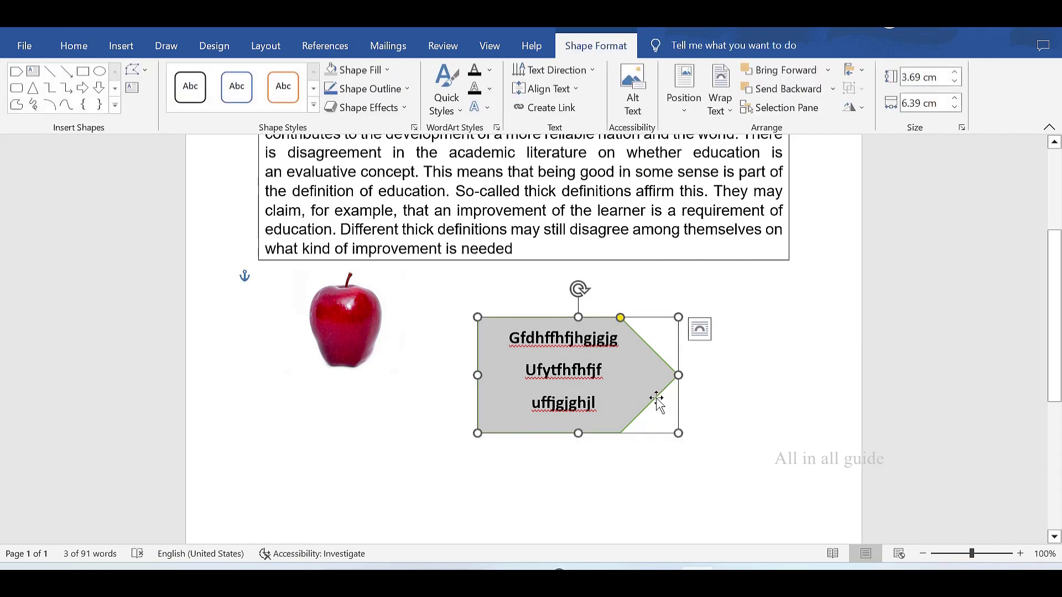
key("Delete")
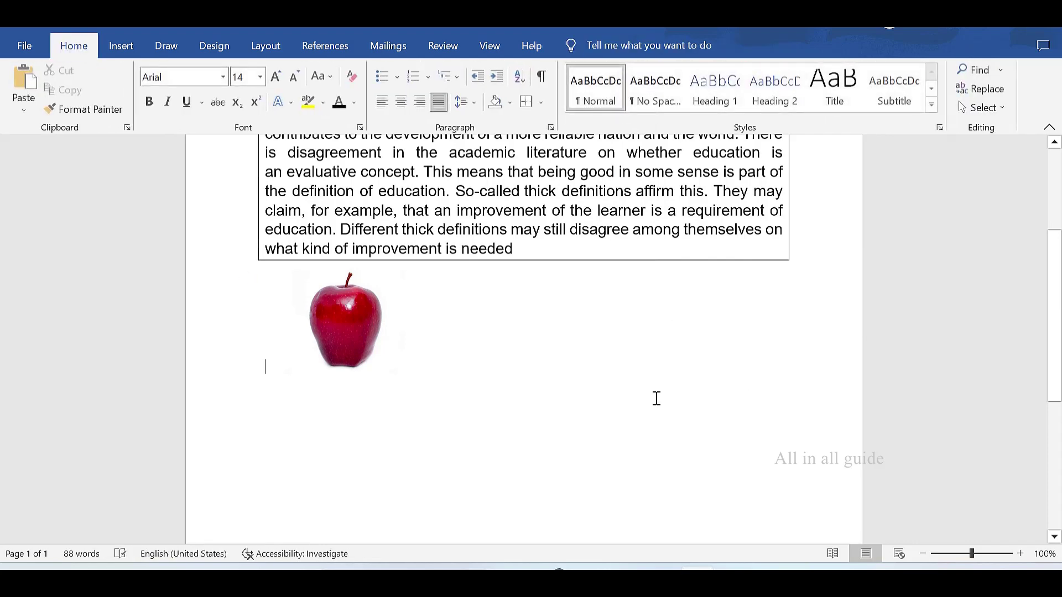
left_click(354, 336)
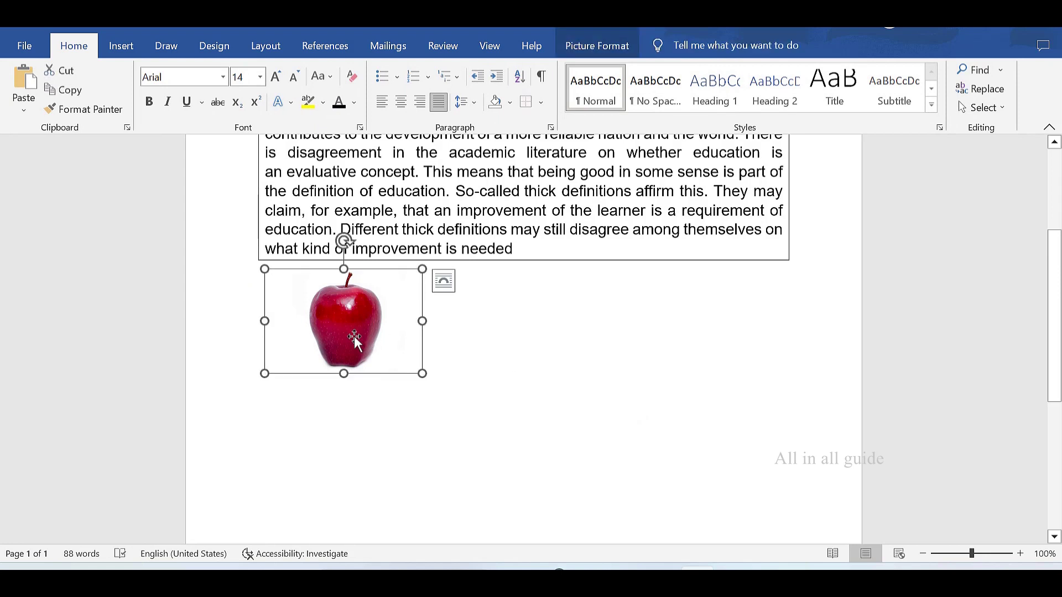
key("Delete")
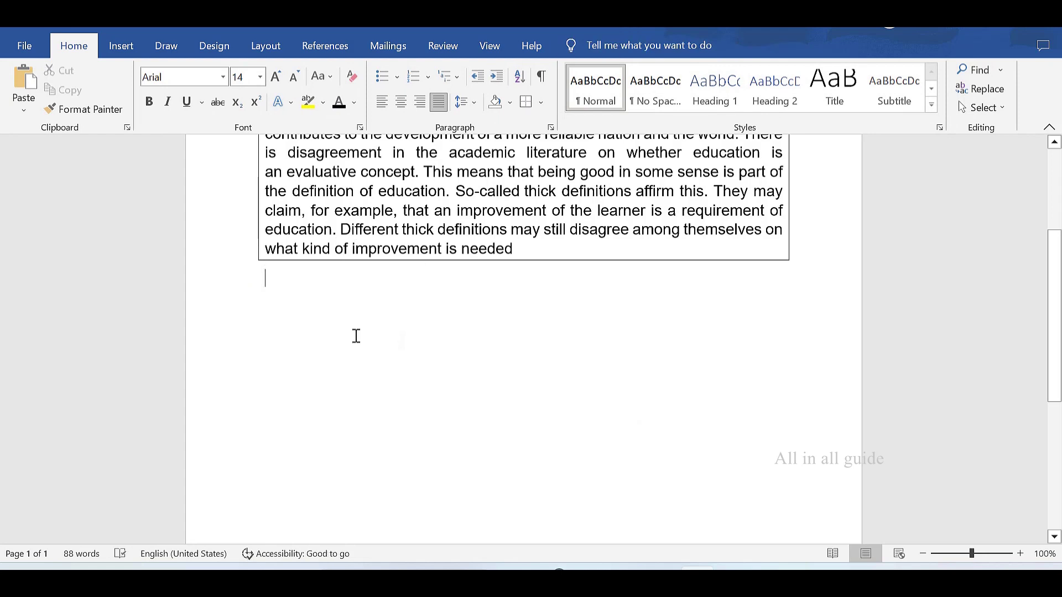
Paste the blue pentagon arrow containing three lines of bold yellow text below the bordered paragraph
key("ctrl+v")
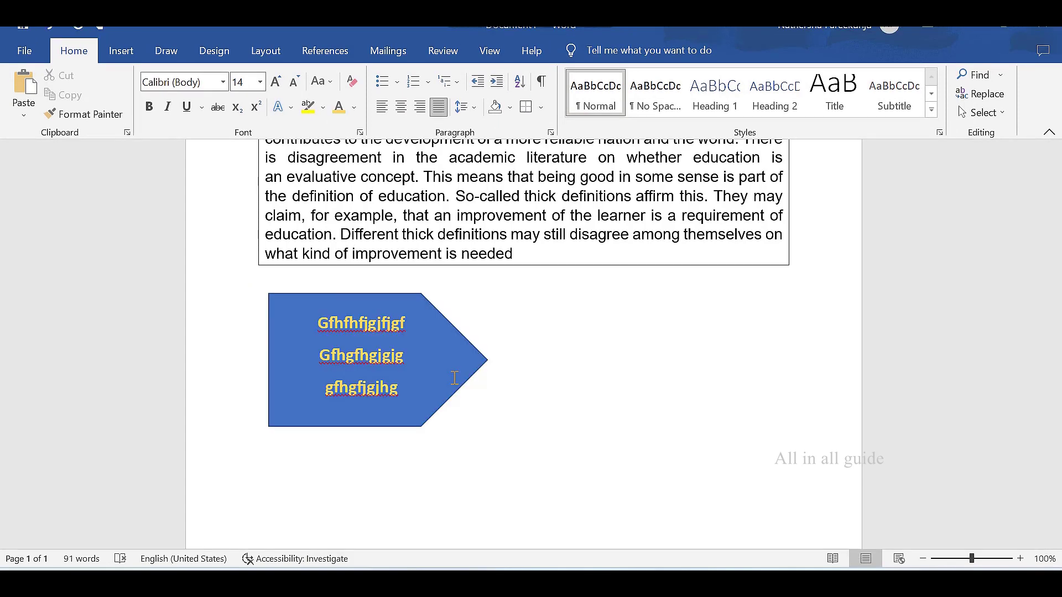